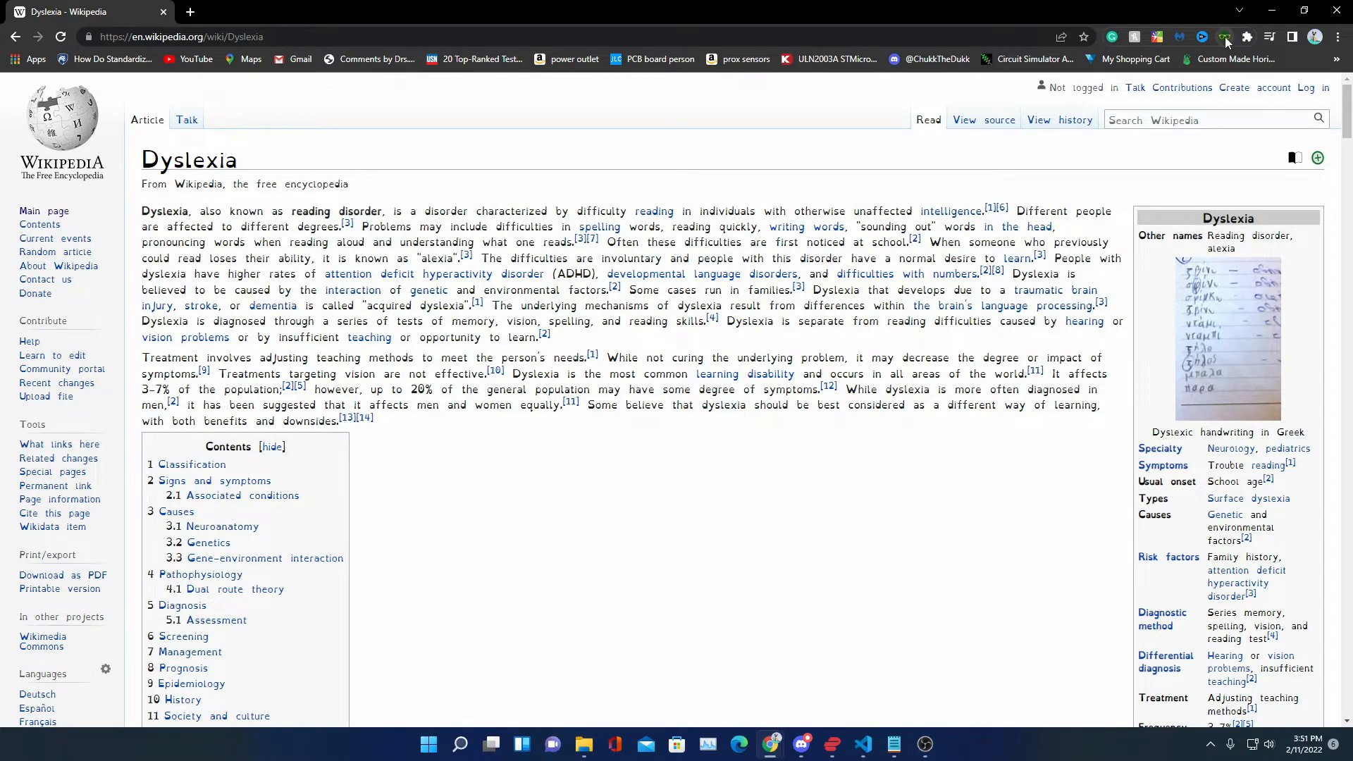
Open the Dyslexic Browser extension on the Dyslexia article and set the font type to Dyslexie
{"action": "left_click", "coordinate": [1226, 42]}
{"action": "left_click", "coordinate": [1225, 36]}
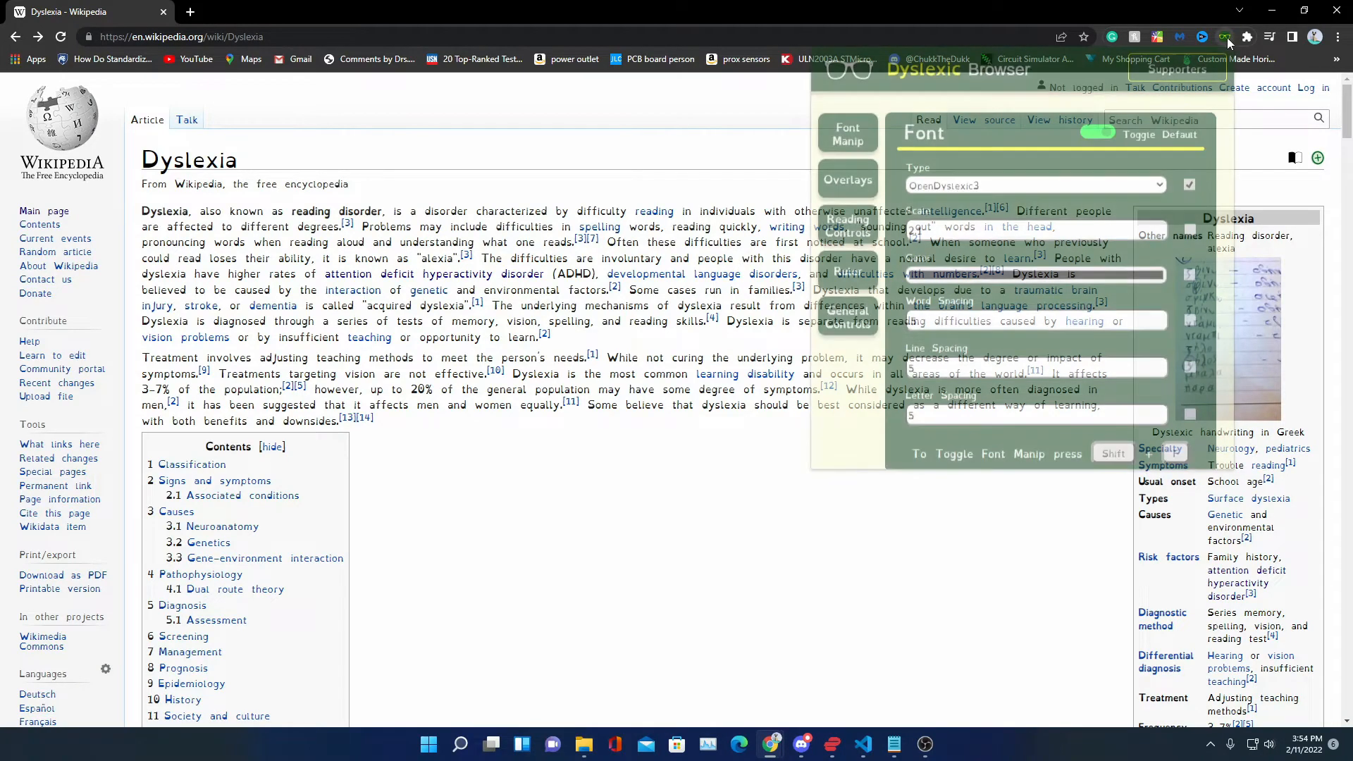
{"action": "left_click", "coordinate": [1034, 186]}
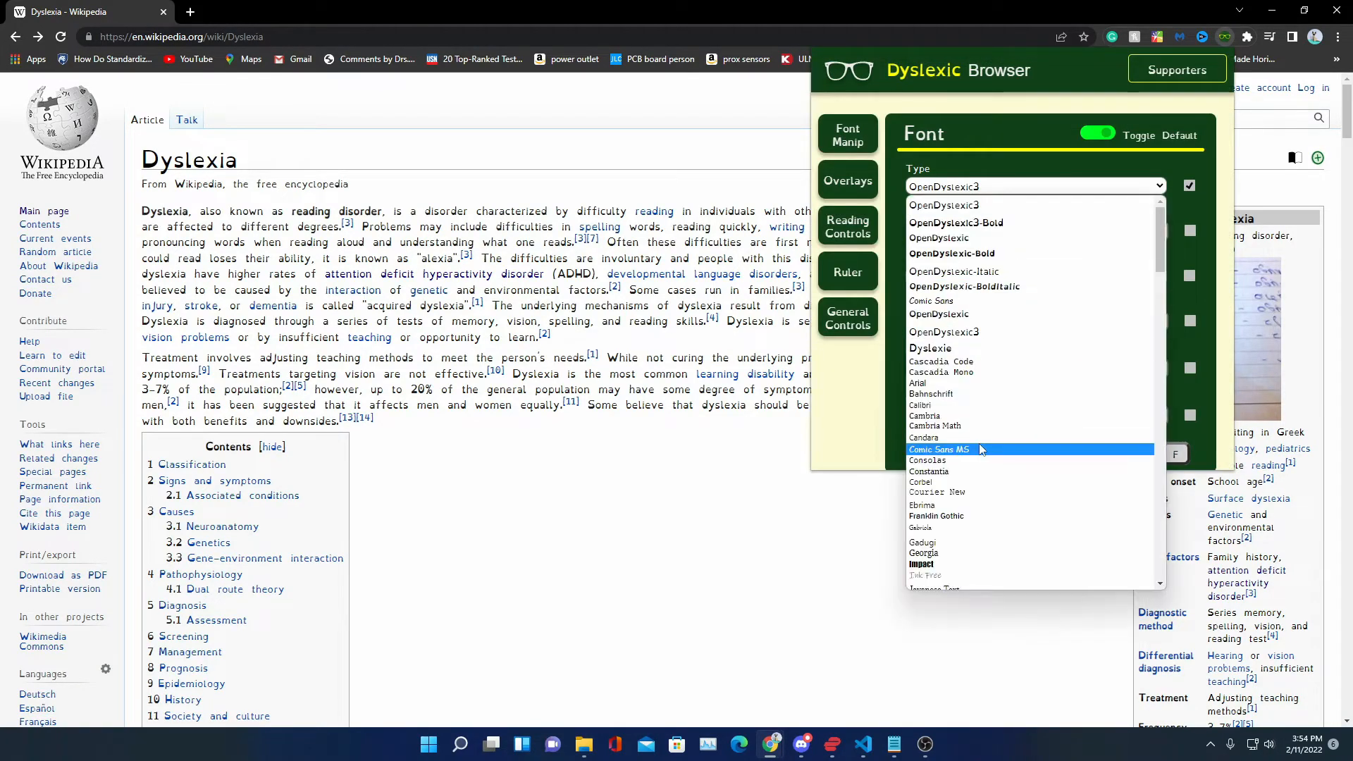
{"action": "scroll", "coordinate": [962, 391], "scroll_direction": "down", "scroll_amount": 3}
{"action": "scroll", "coordinate": [961, 391], "scroll_direction": "up", "scroll_amount": 3}
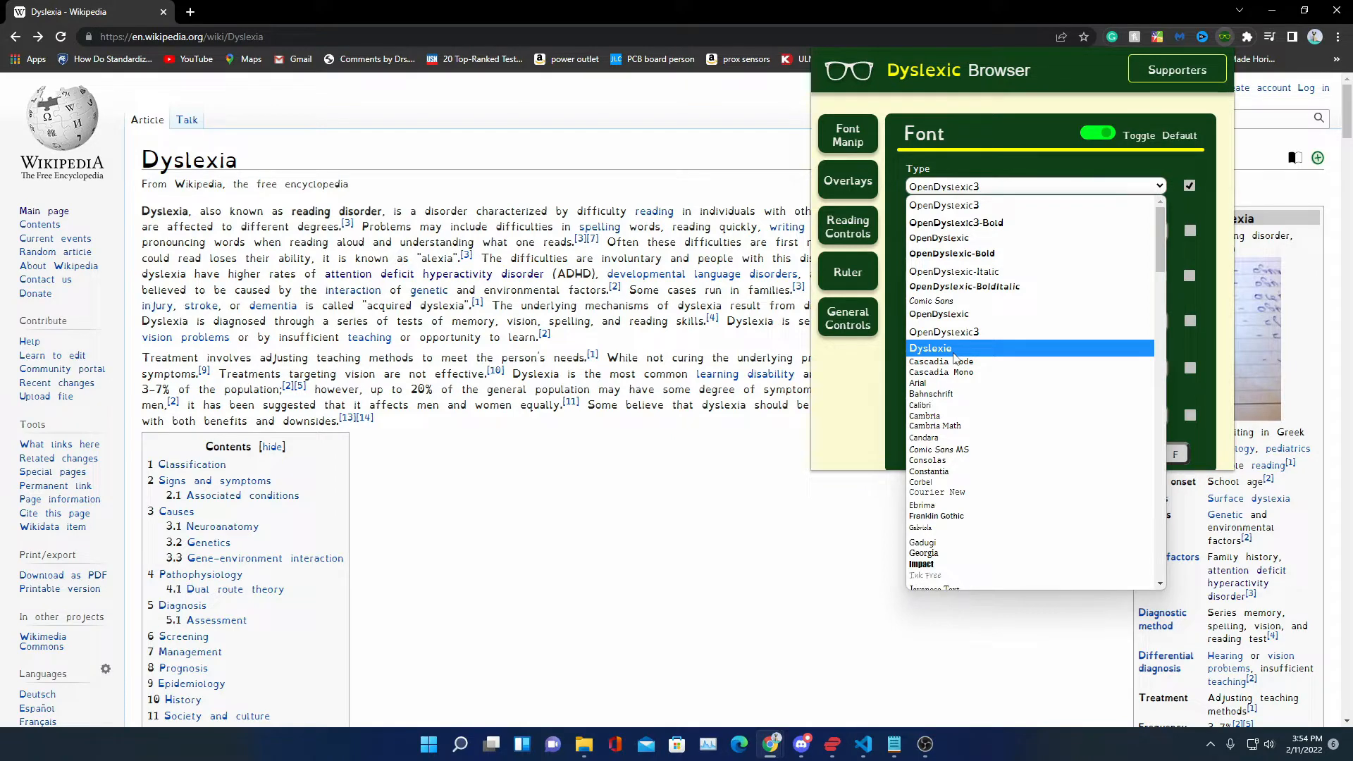
{"action": "left_click", "coordinate": [950, 350]}
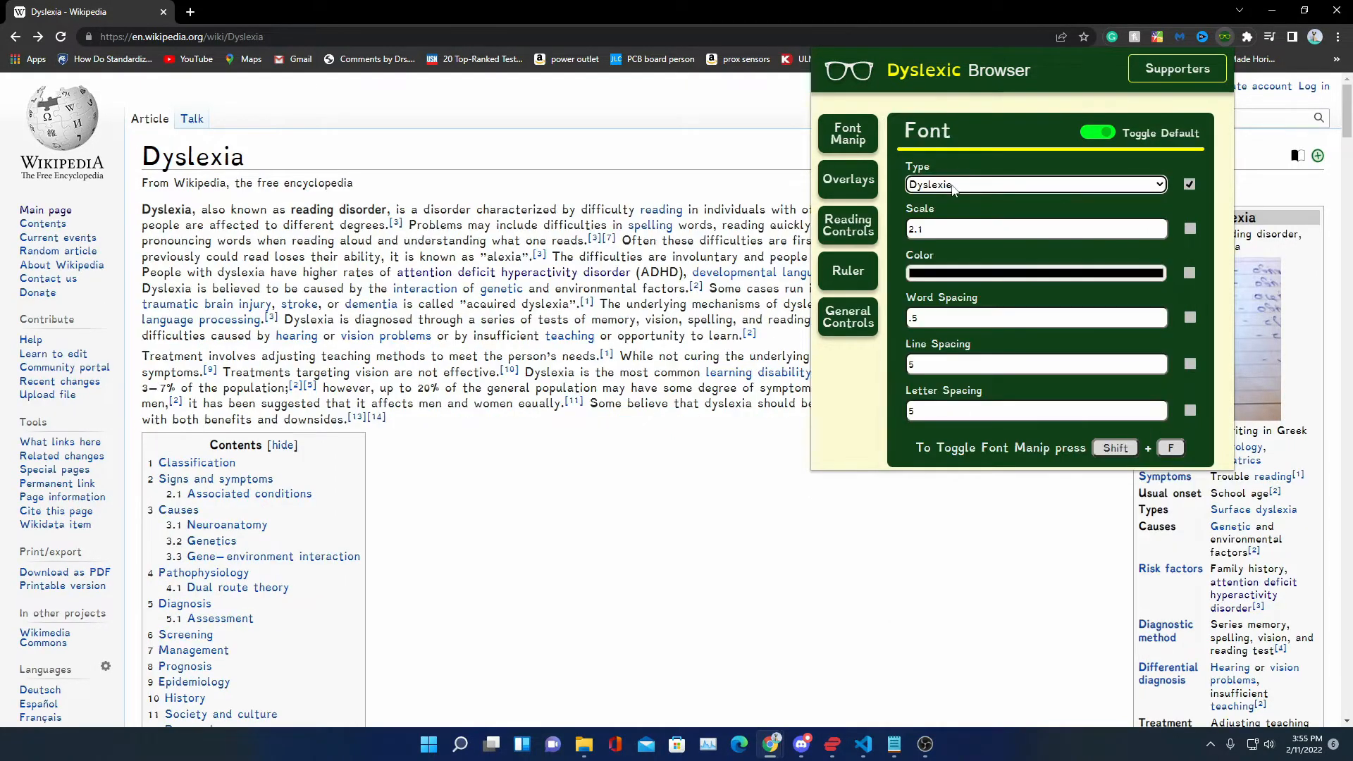
Try the Comic Sans MS font on the article, followed by Ink Free
{"action": "left_click", "coordinate": [952, 186]}
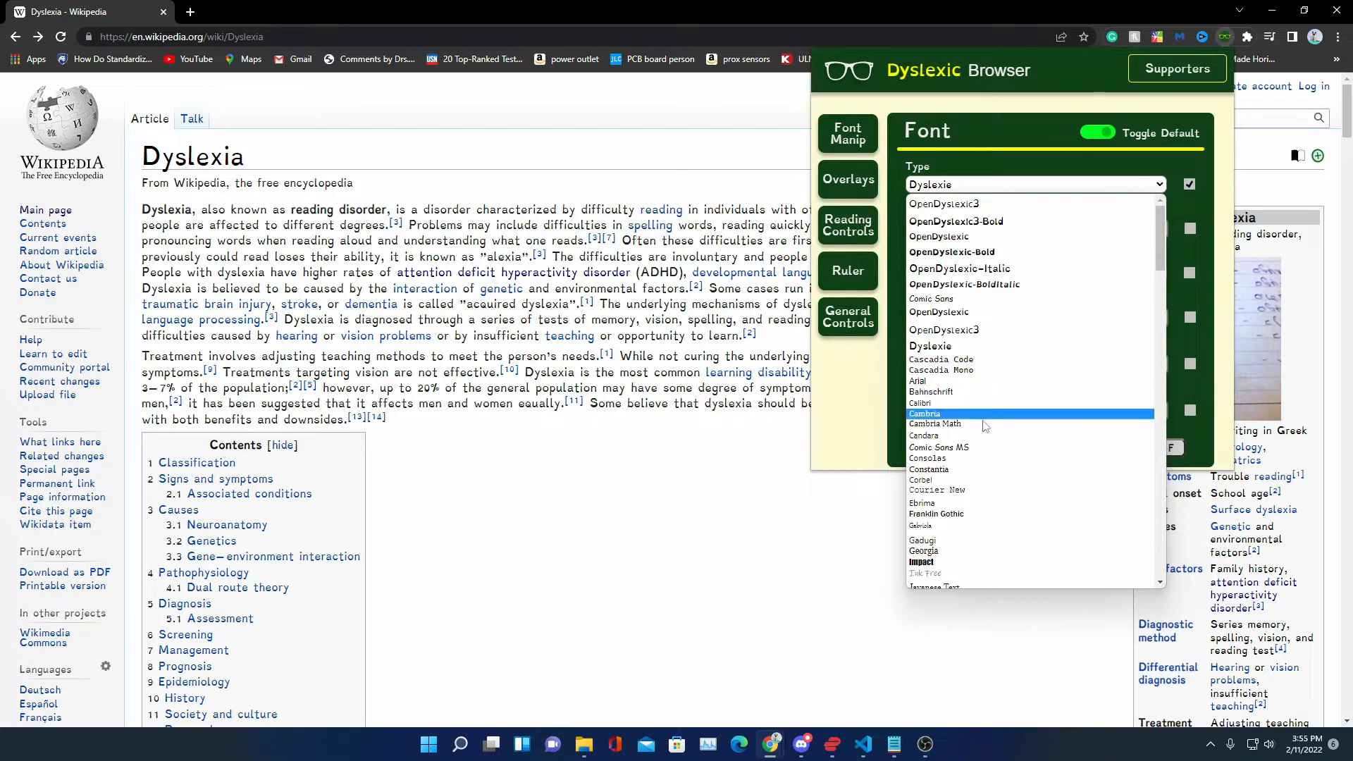
{"action": "scroll", "coordinate": [947, 437], "scroll_direction": "down", "scroll_amount": 2}
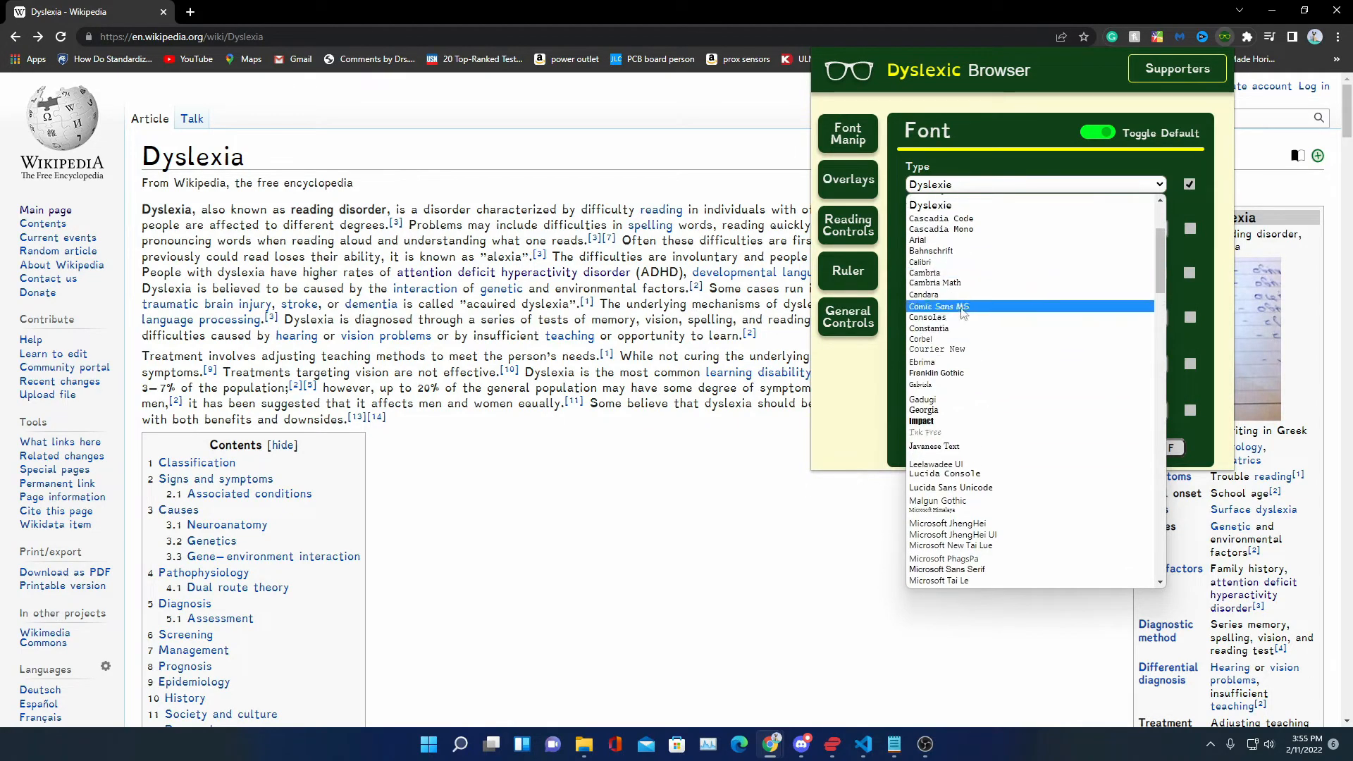
{"action": "left_click", "coordinate": [962, 308]}
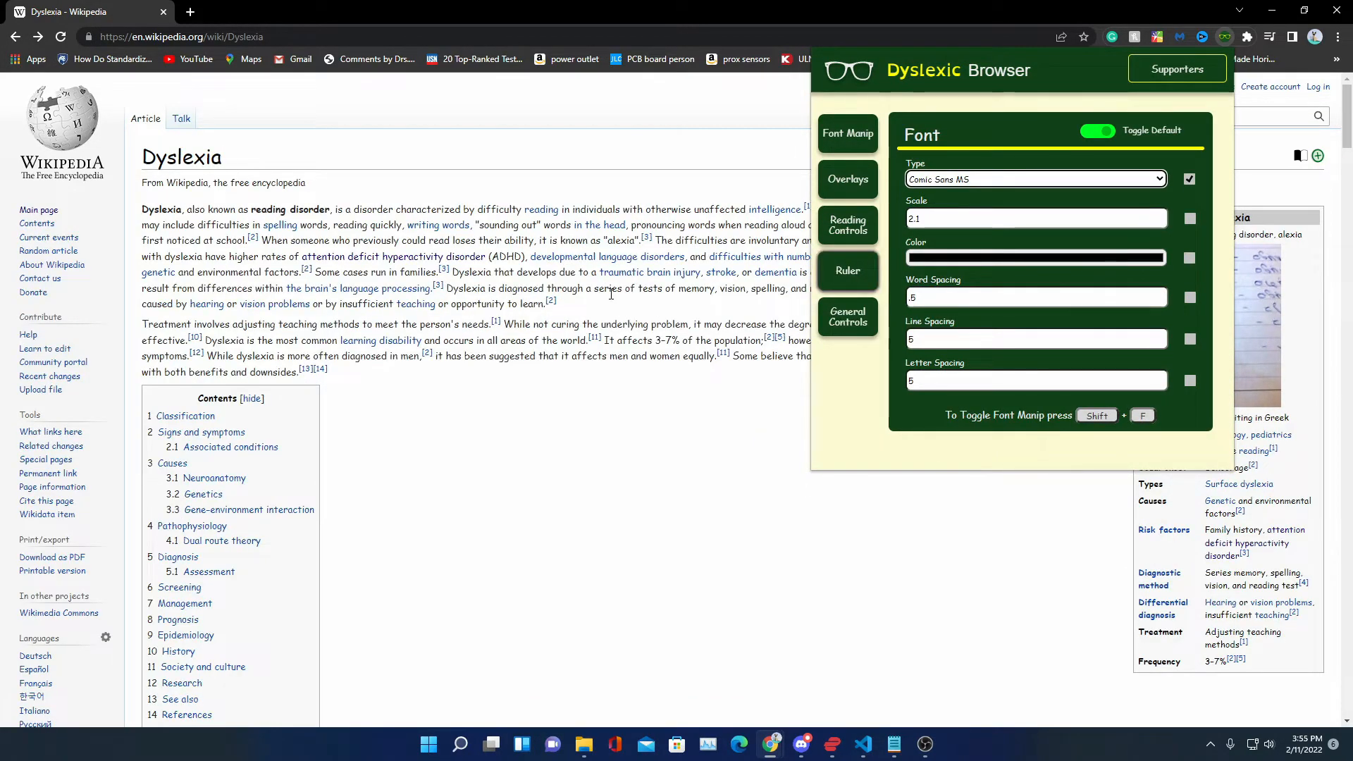
{"action": "left_click", "coordinate": [1018, 180]}
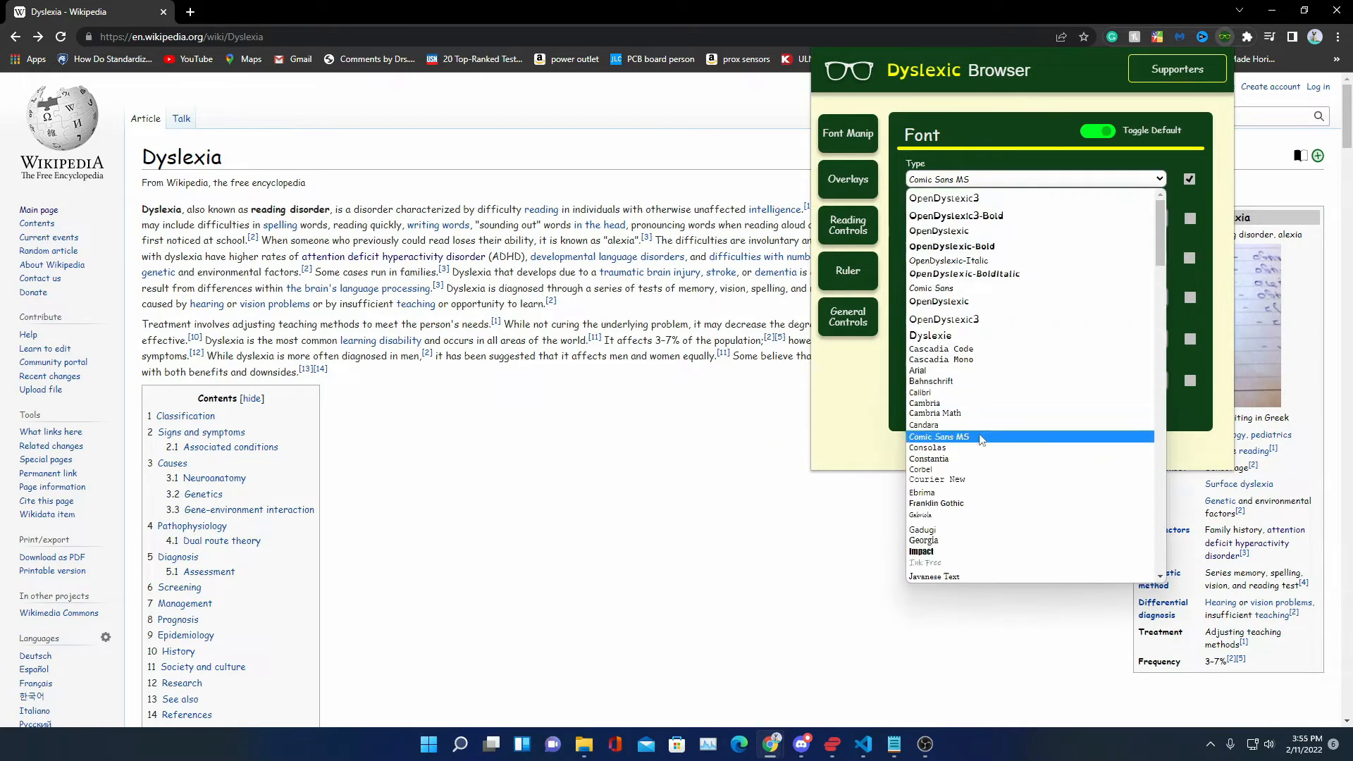
{"action": "scroll", "coordinate": [960, 427], "scroll_direction": "down", "scroll_amount": 2}
{"action": "left_click", "coordinate": [959, 422]}
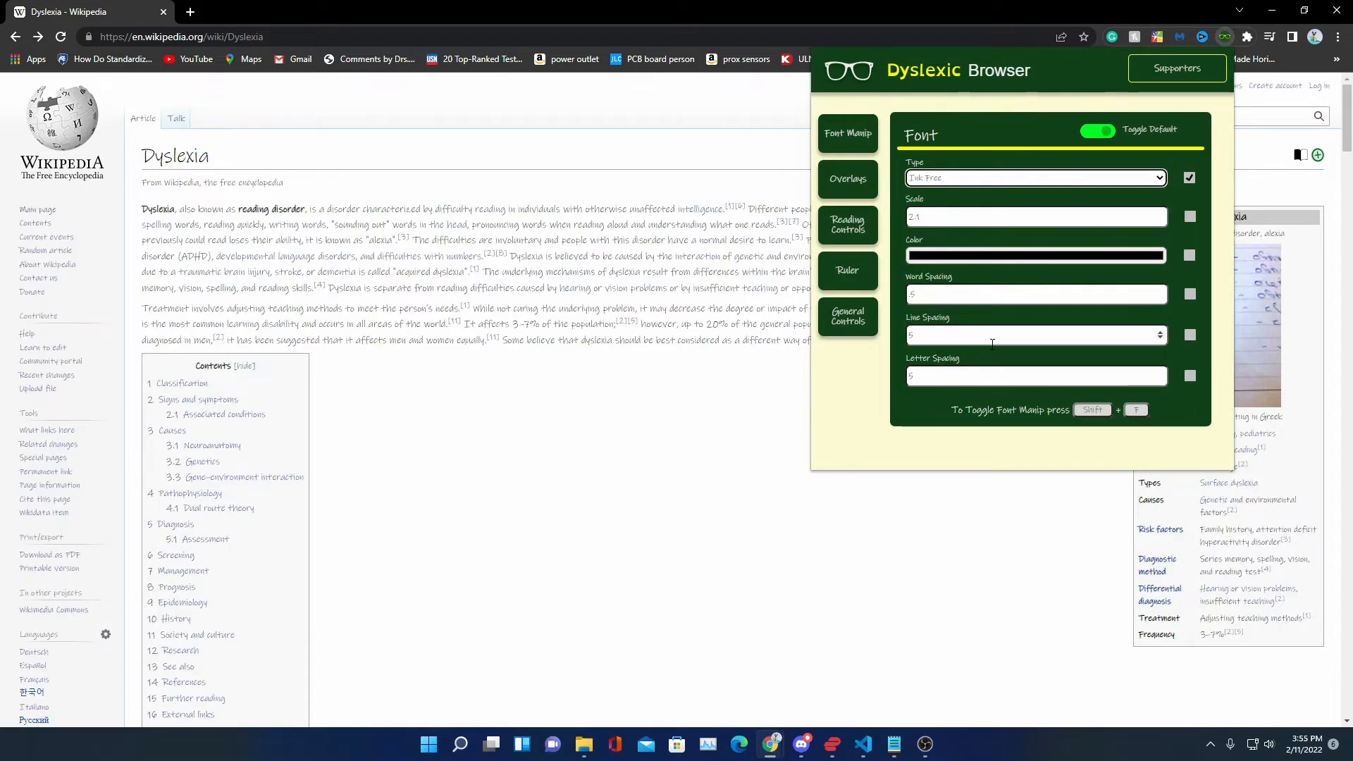
Try the Arial font on the article, followed by Broadway
{"action": "left_click", "coordinate": [1018, 178]}
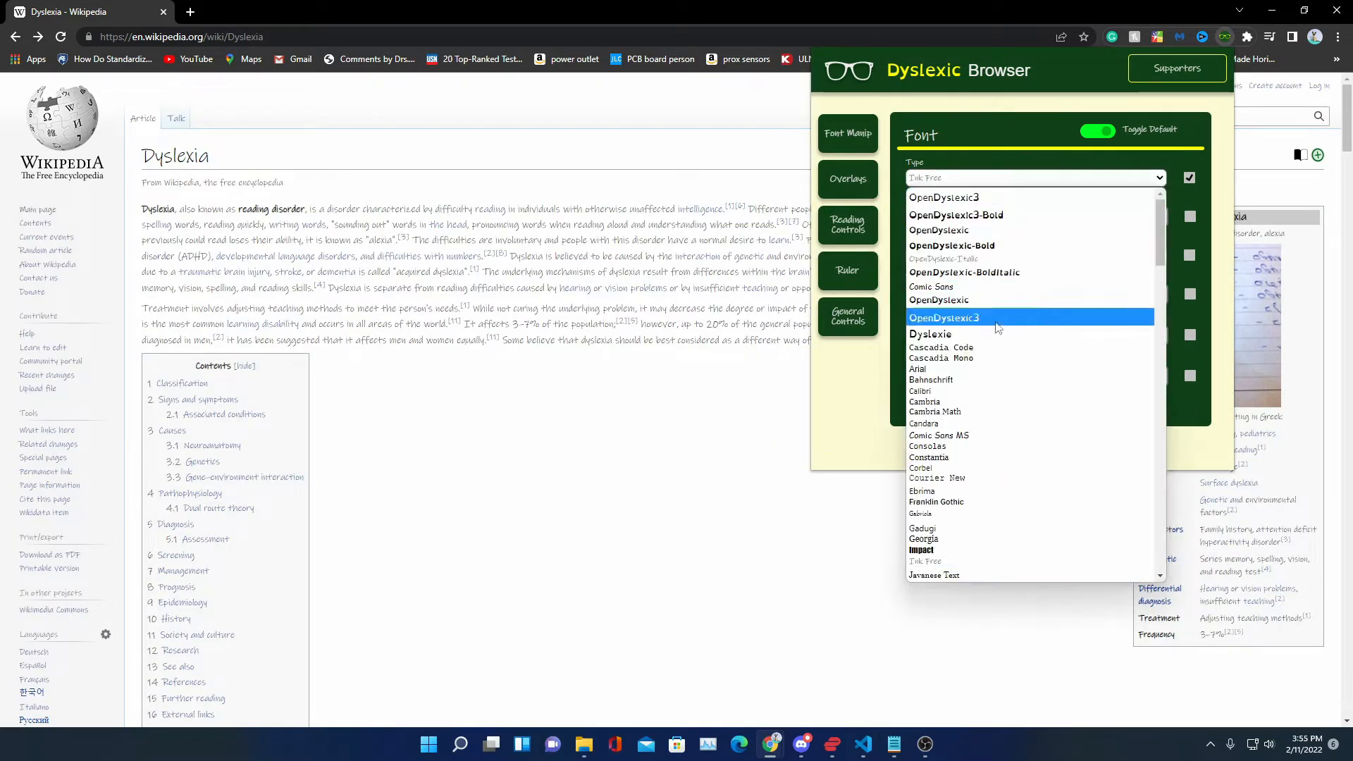
{"action": "left_click", "coordinate": [951, 368]}
{"action": "left_click", "coordinate": [985, 178]}
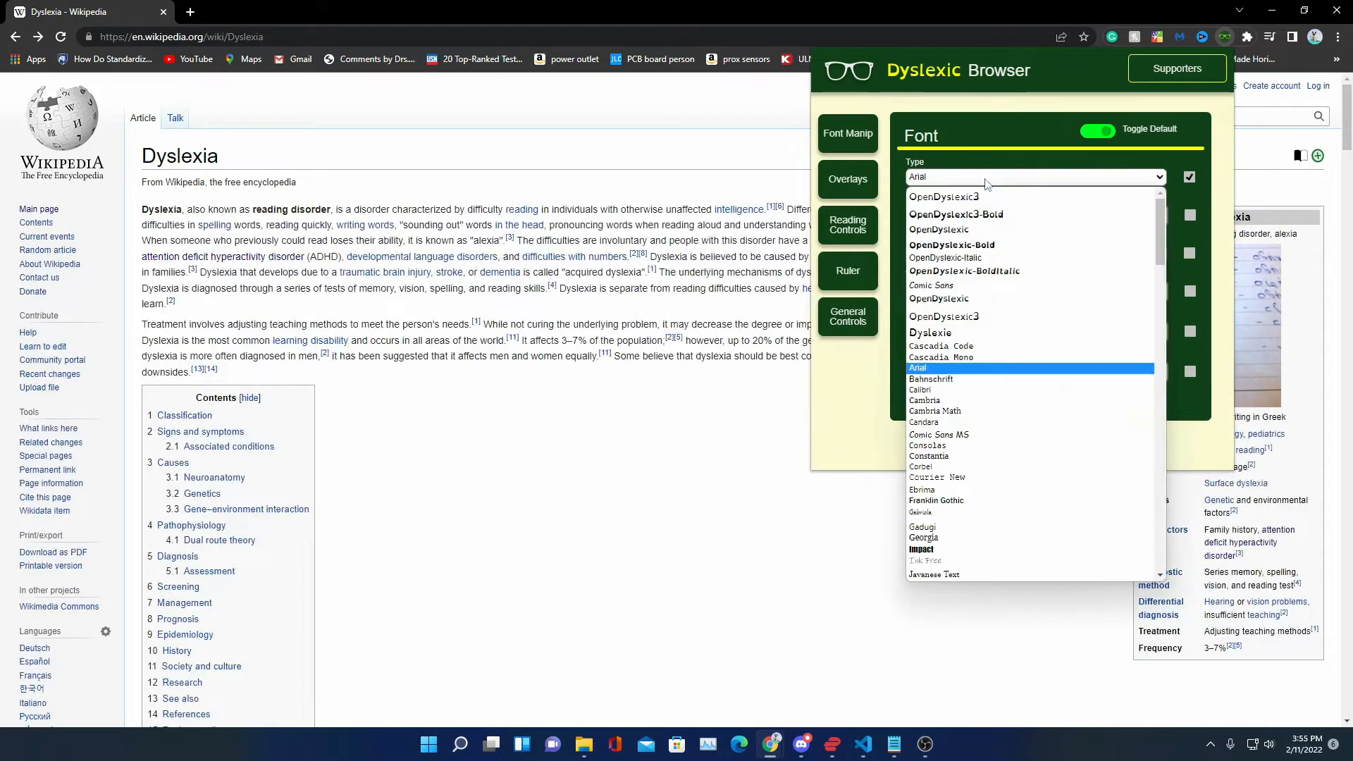
{"action": "scroll", "coordinate": [1021, 394], "scroll_direction": "down", "scroll_amount": 5}
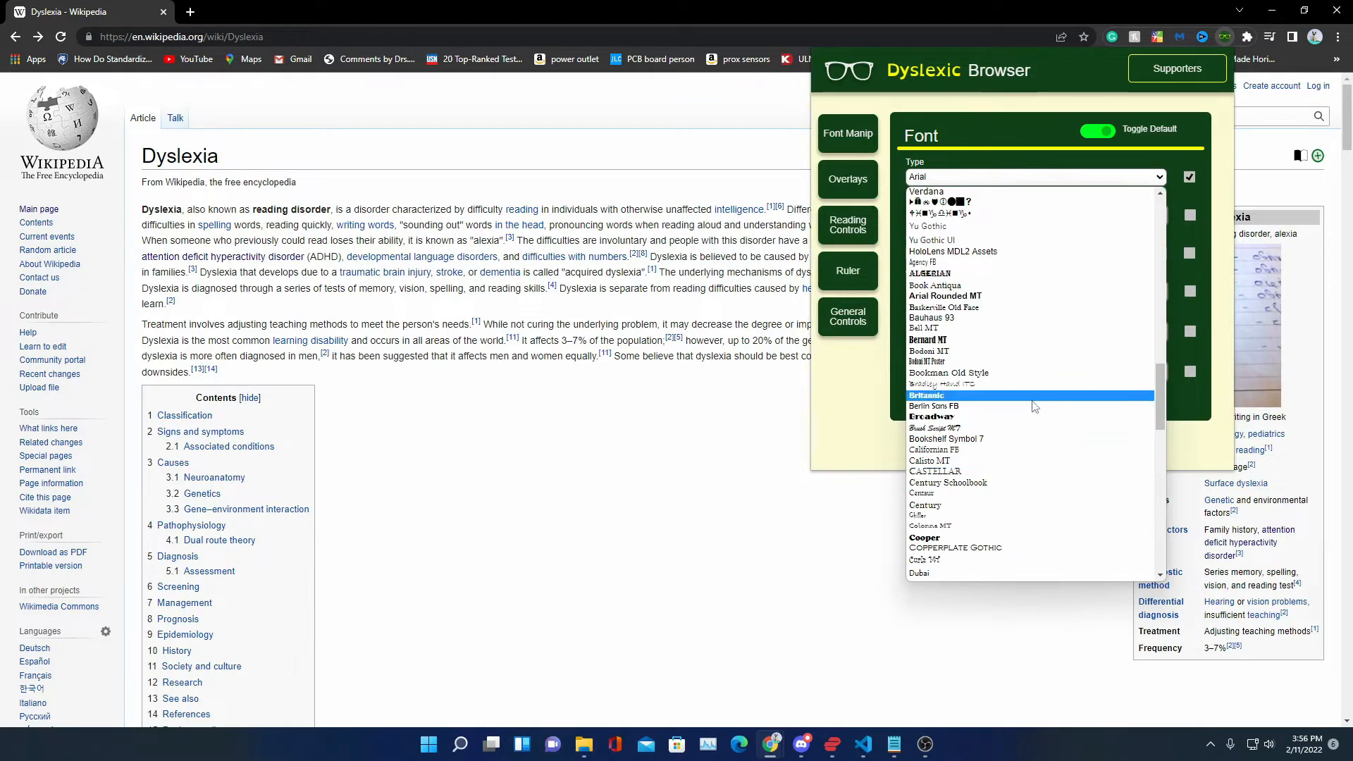
{"action": "left_click", "coordinate": [1057, 417]}
Set the article's font type to OpenDyslexic
{"action": "left_click", "coordinate": [1056, 178]}
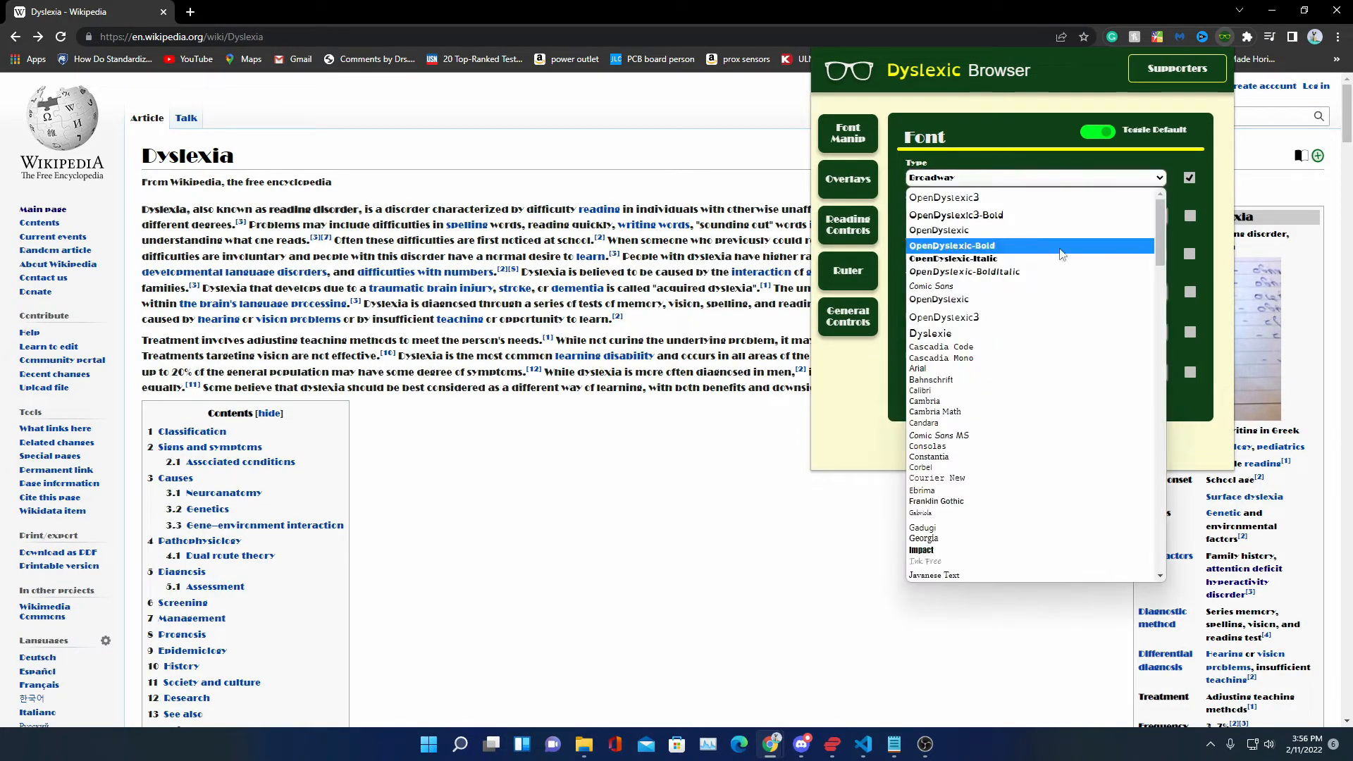
{"action": "left_click", "coordinate": [1003, 230]}
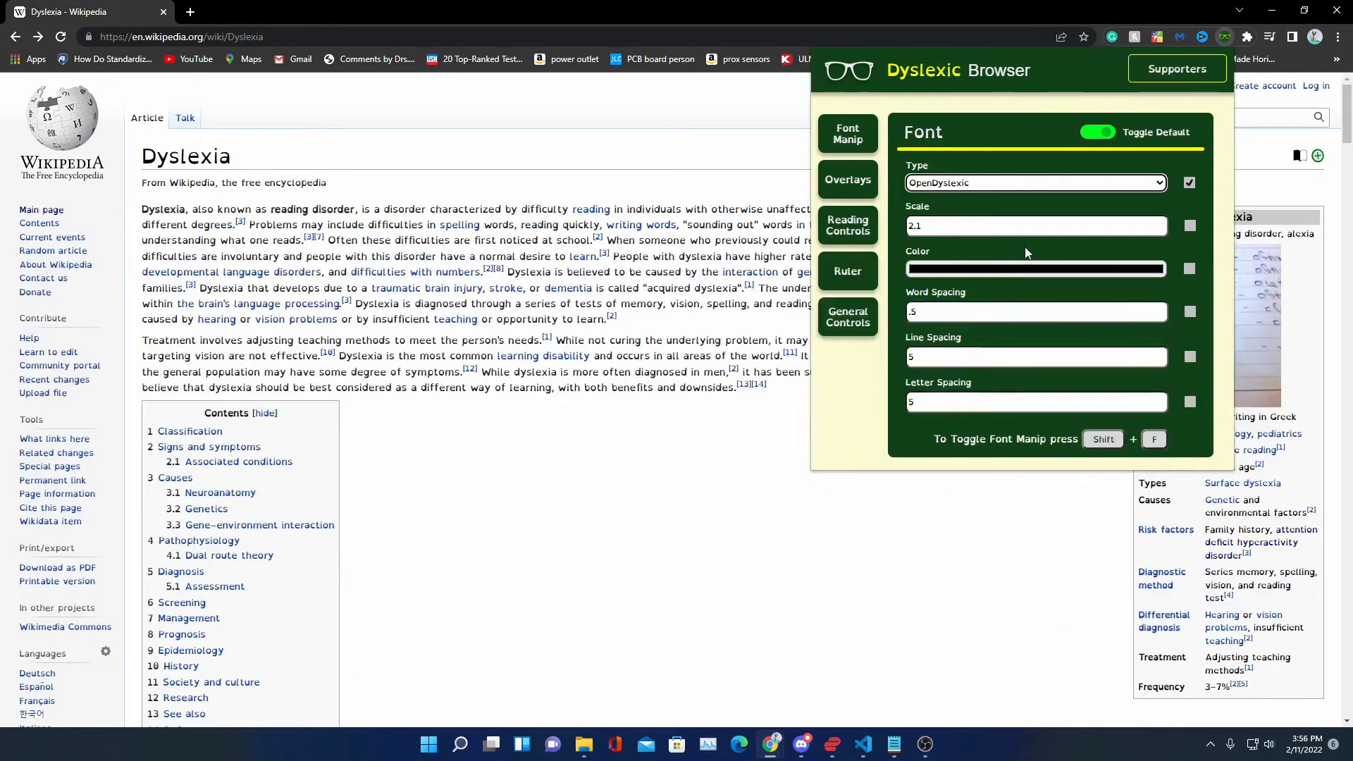
Enable font scaling with a scale of 2, try .5, and set it to 1
{"action": "left_click", "coordinate": [1159, 229]}
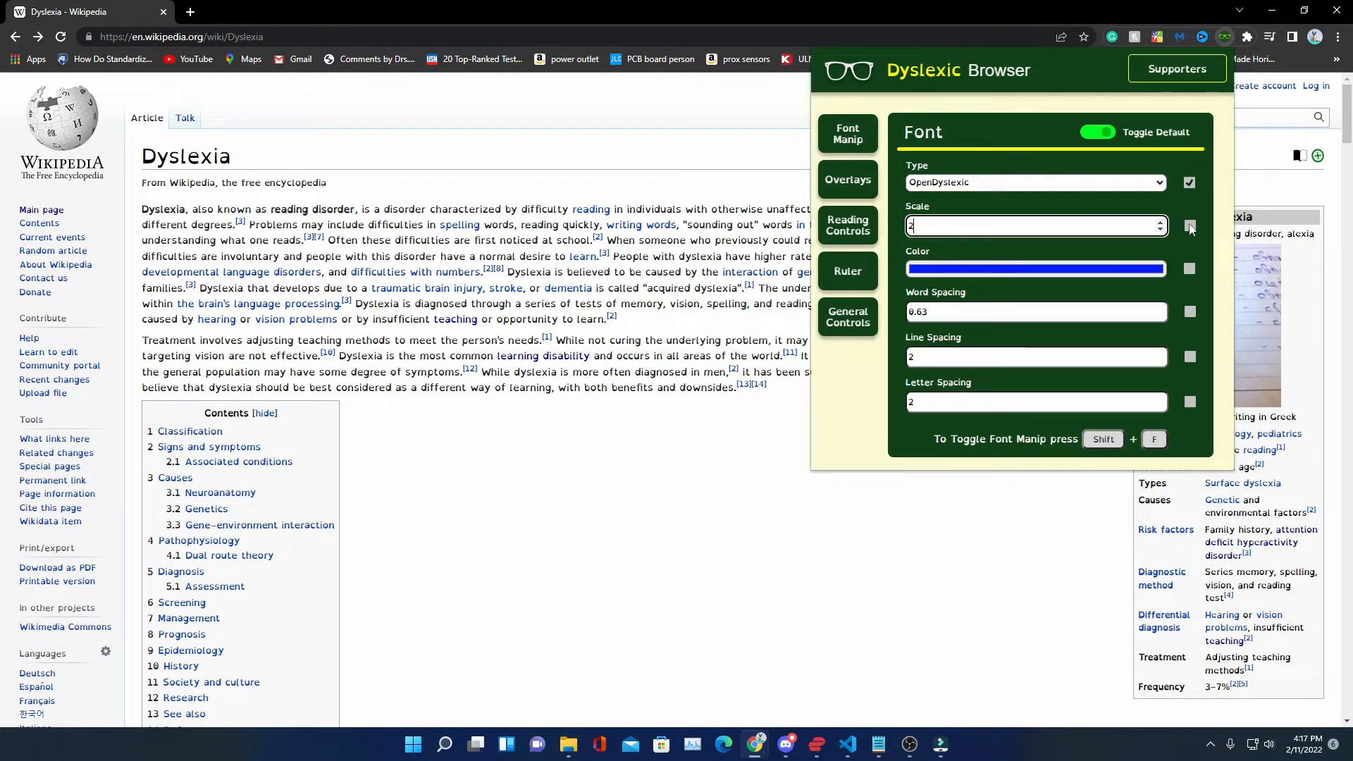
{"action": "left_click", "coordinate": [1189, 226]}
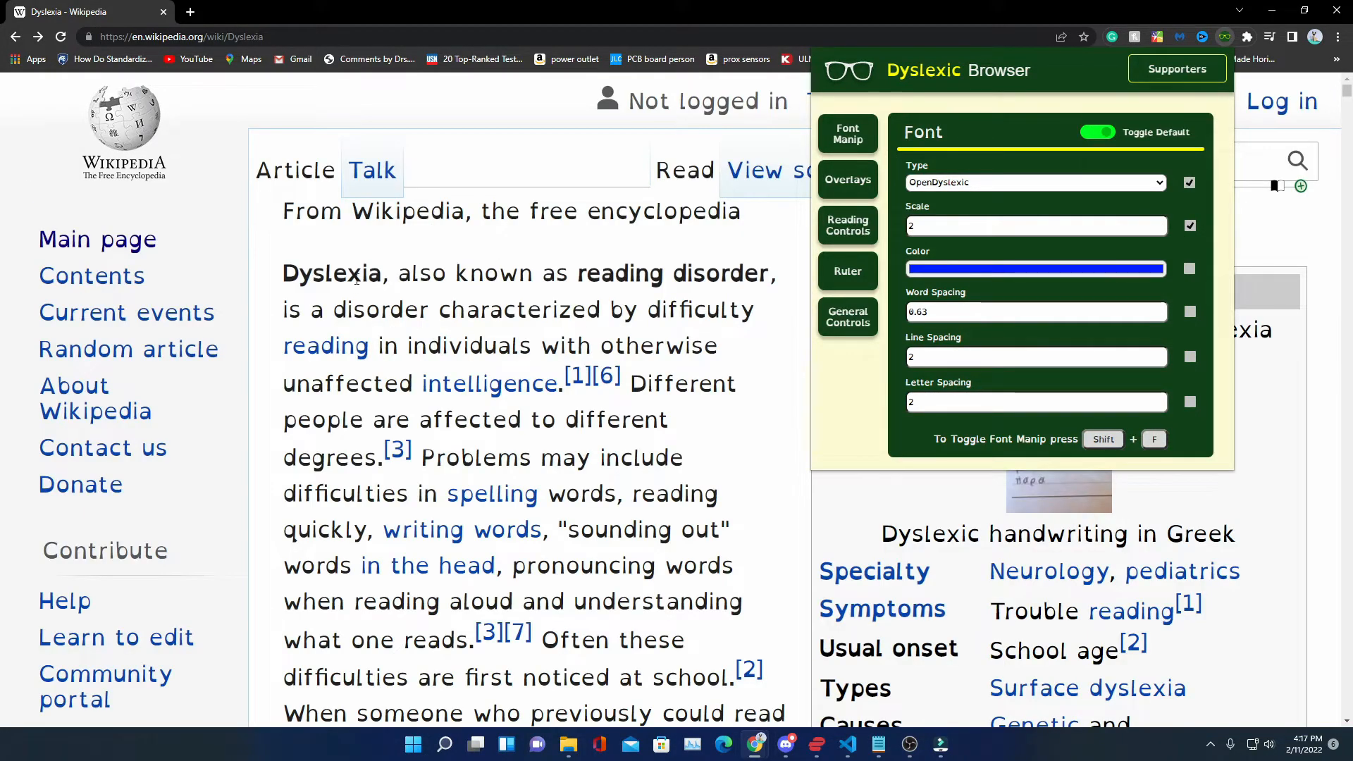
{"action": "left_click_drag", "start_coordinate": [356, 279], "coordinate": [497, 282]}
{"action": "key", "text": "alt+shift+d"}
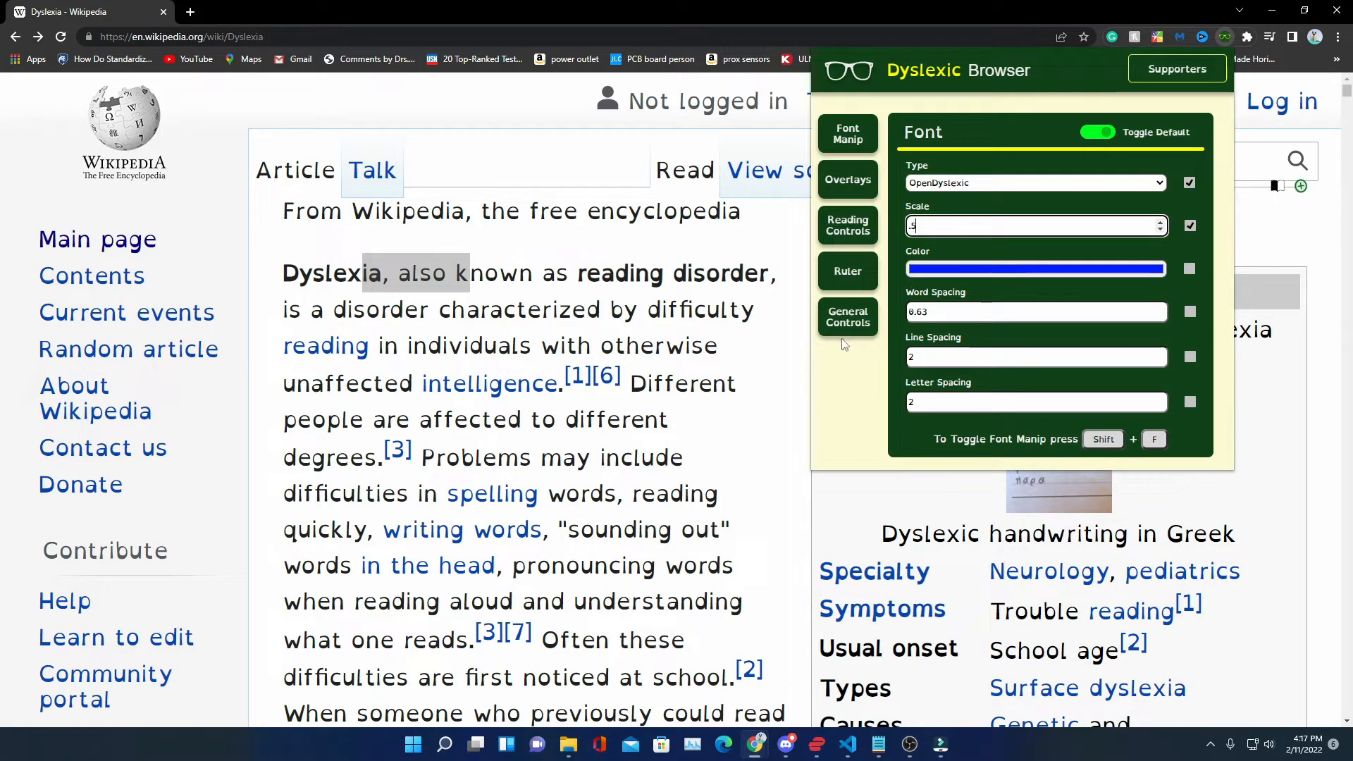
{"action": "left_click", "coordinate": [883, 358]}
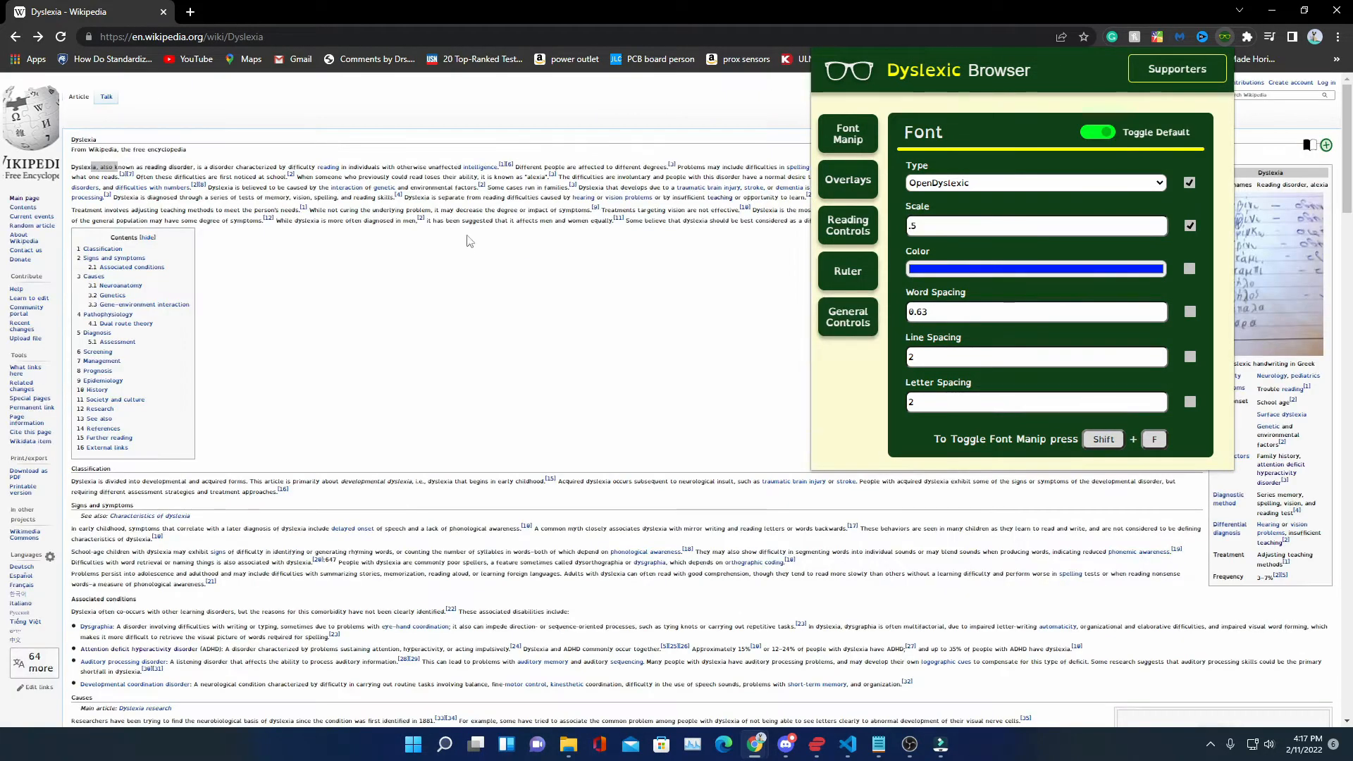
Choose a dark green font color, RGB 18, 133, 10, and enable the color override for the page text
{"action": "left_click", "coordinate": [1021, 269]}
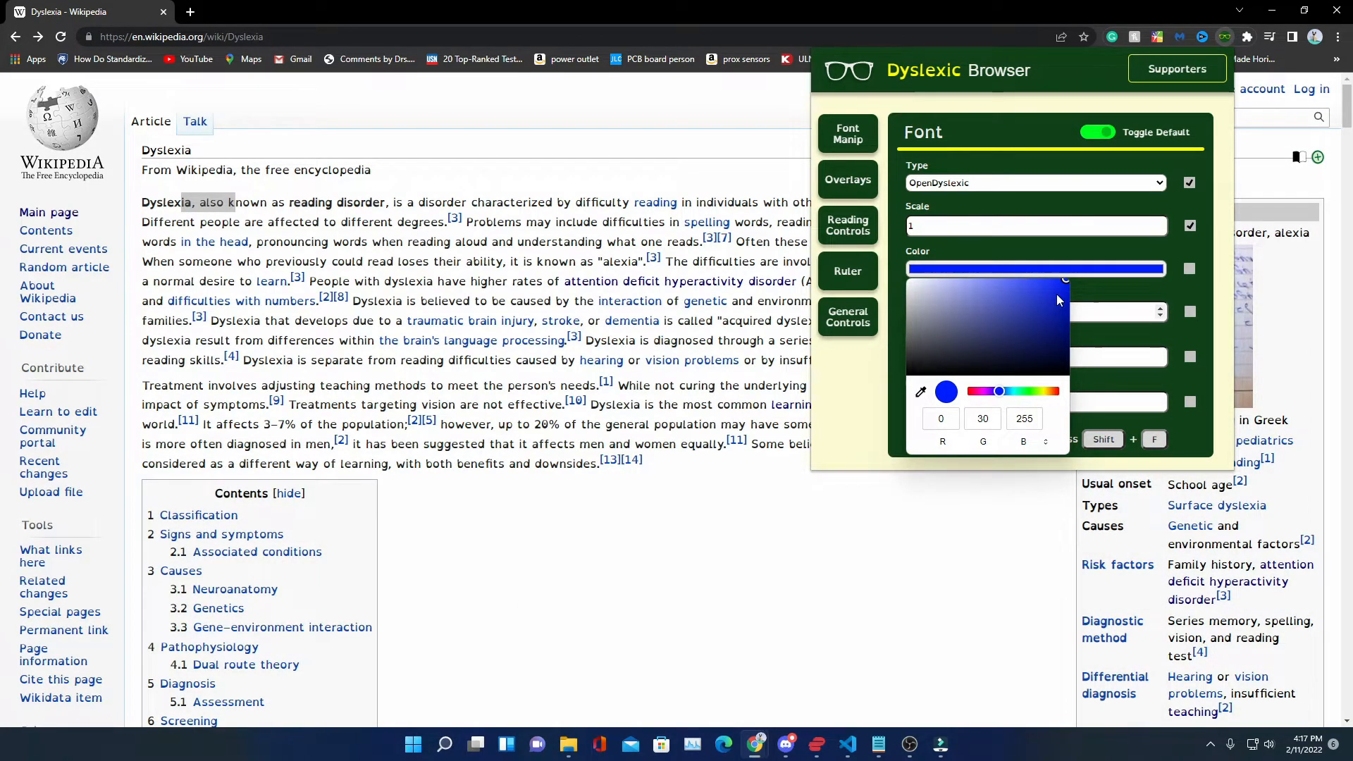
{"action": "left_click", "coordinate": [1015, 279]}
{"action": "left_click_drag", "start_coordinate": [999, 391], "coordinate": [1027, 392]}
{"action": "left_click", "coordinate": [1030, 393]}
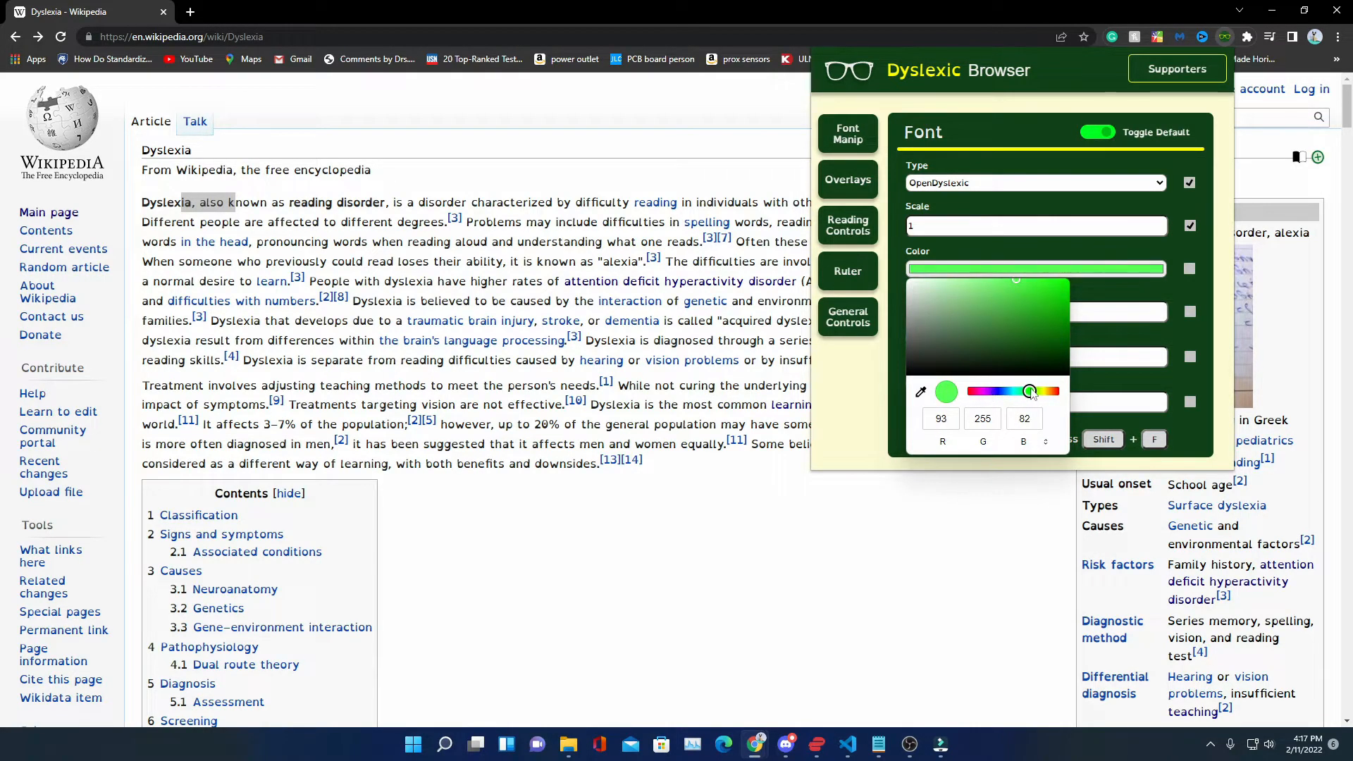
{"action": "left_click_drag", "start_coordinate": [1006, 277], "coordinate": [1057, 328]}
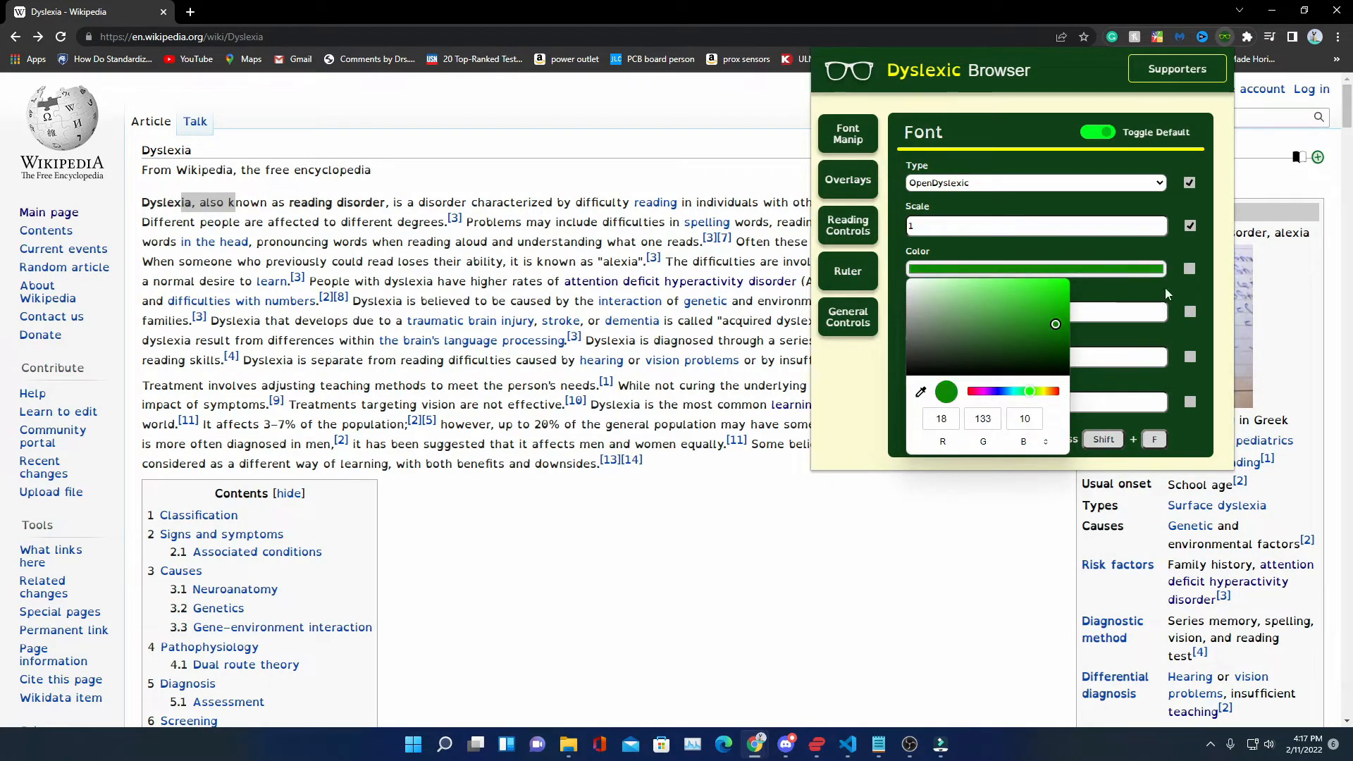
{"action": "left_click", "coordinate": [1177, 280]}
{"action": "left_click", "coordinate": [1189, 269]}
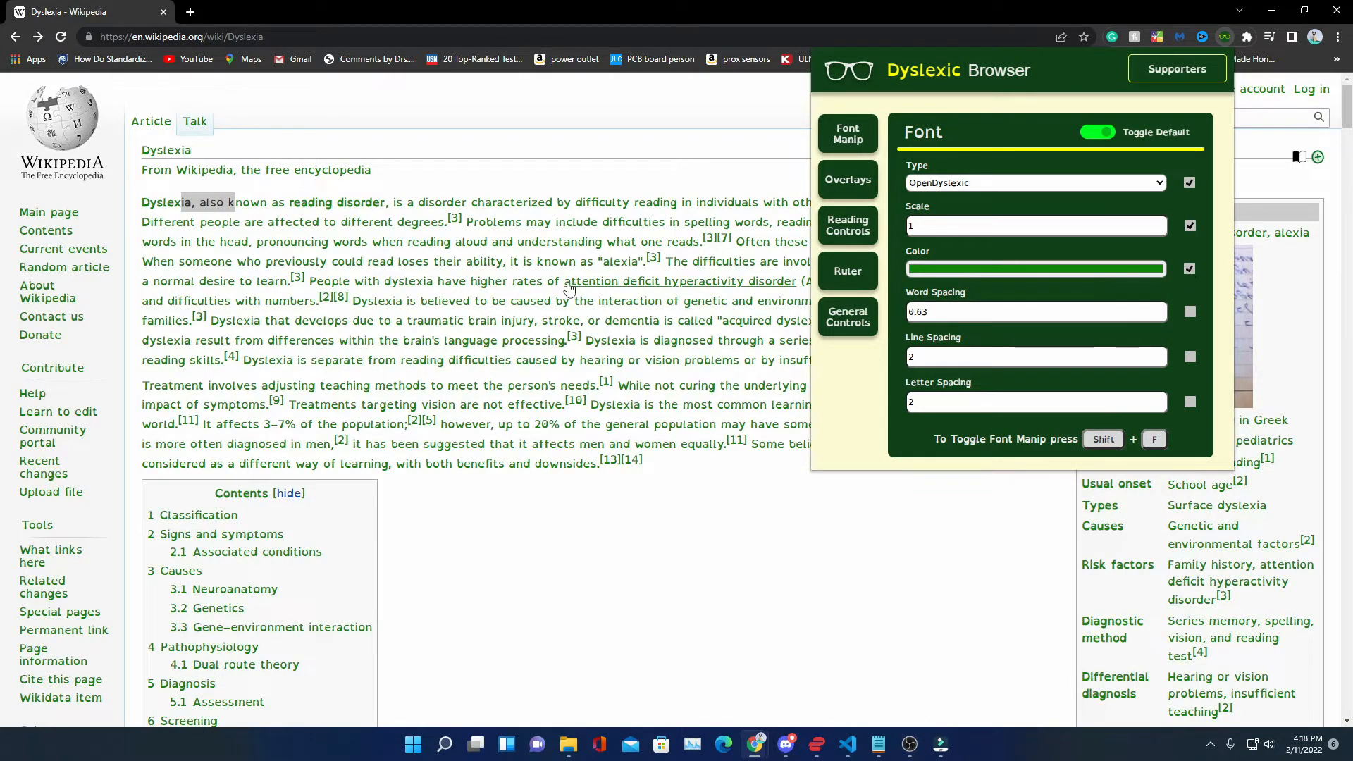
Change the font color to black, RGB 0, 0, 0, and check the article text
{"action": "left_click", "coordinate": [986, 269]}
{"action": "left_click_drag", "start_coordinate": [948, 309], "coordinate": [982, 386]}
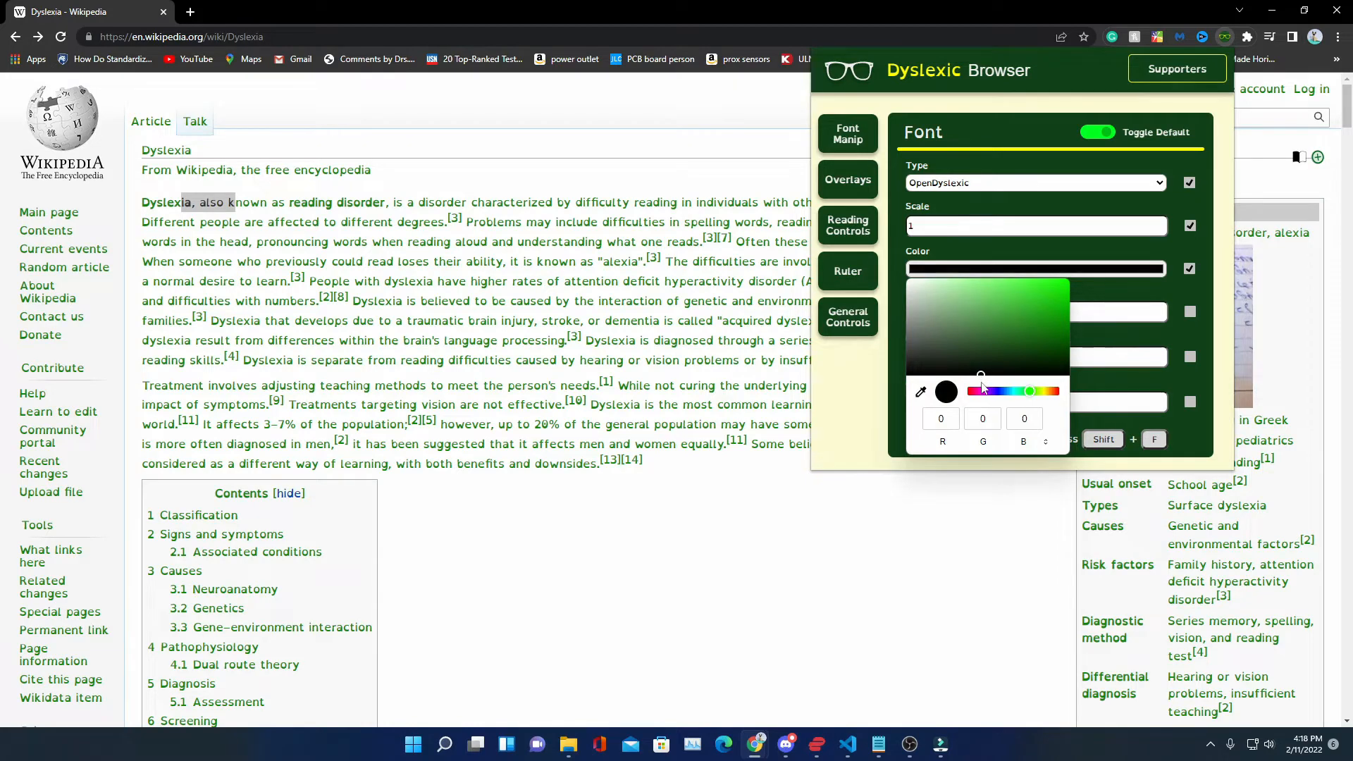
{"action": "left_click", "coordinate": [1196, 424]}
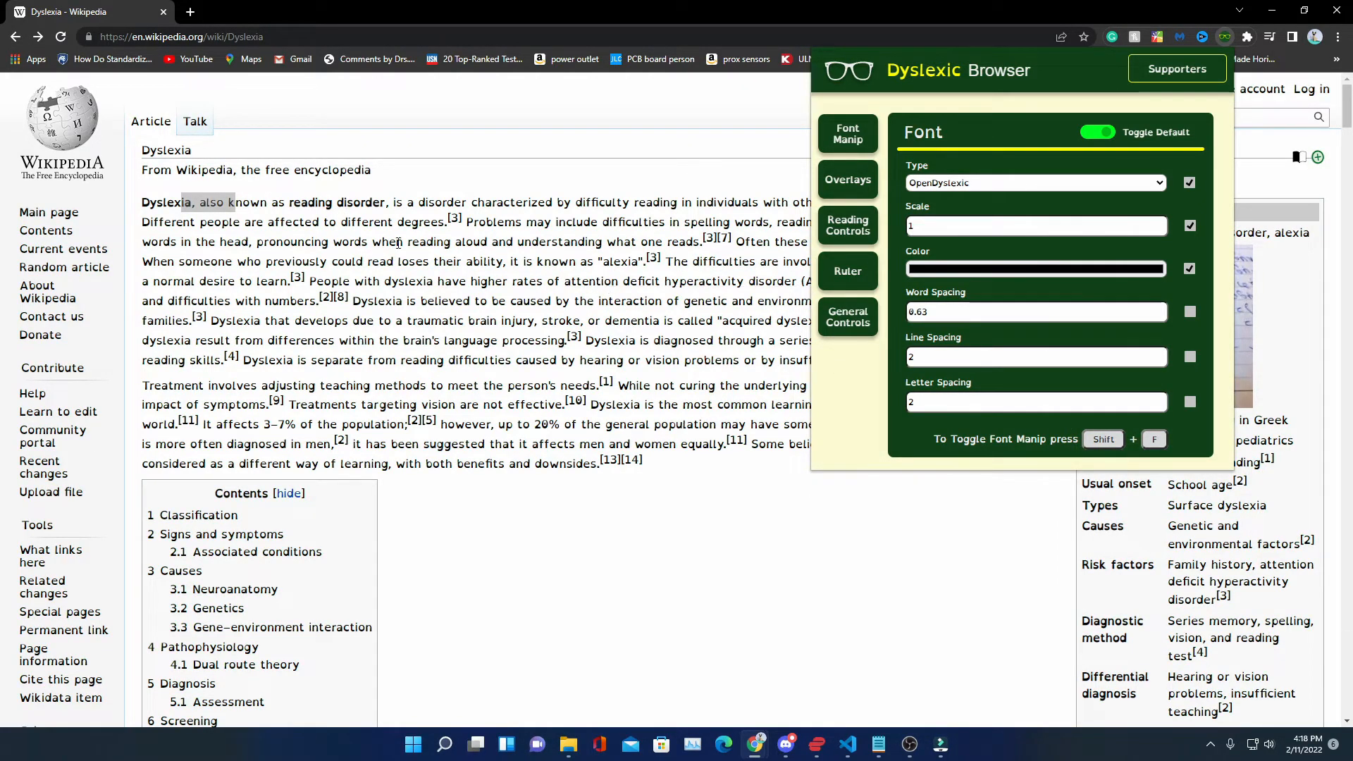
{"action": "scroll", "coordinate": [652, 347], "scroll_direction": "down", "scroll_amount": 1}
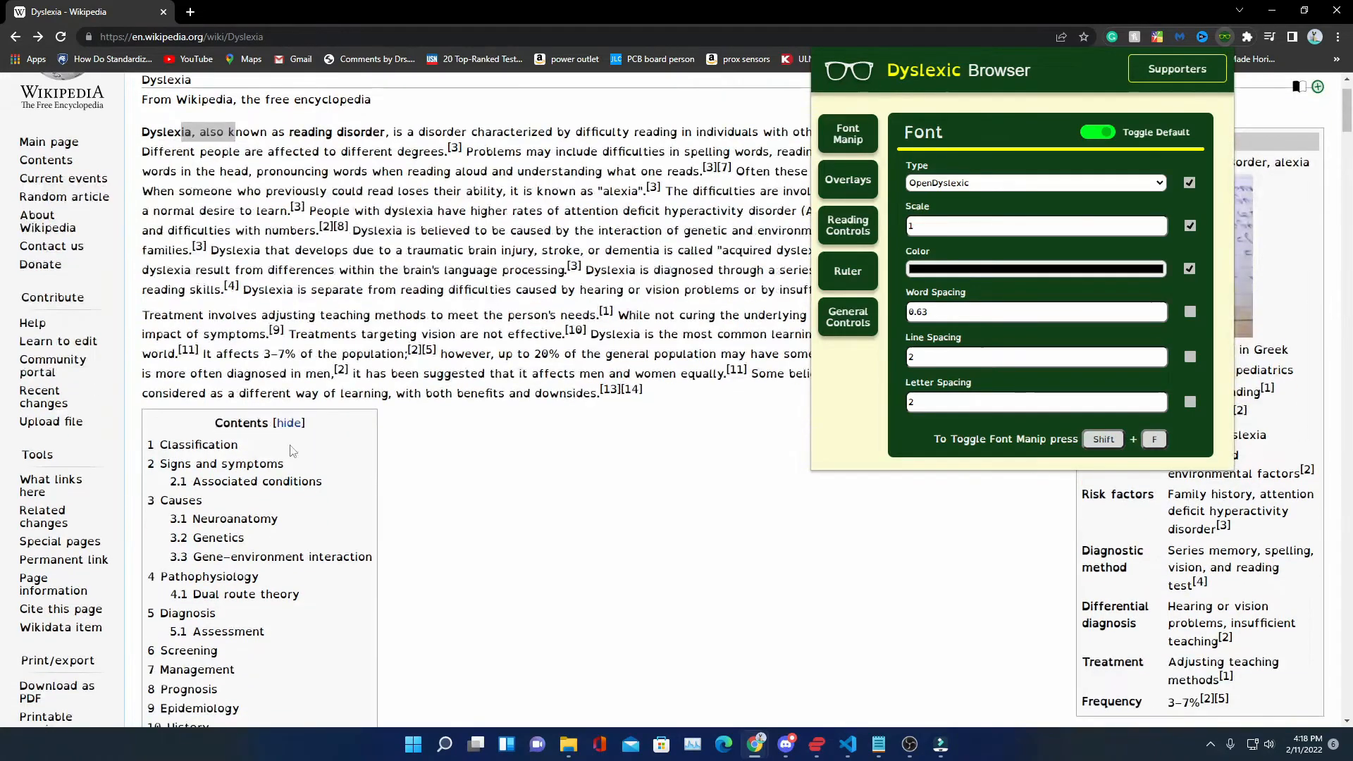
{"action": "scroll", "coordinate": [558, 350], "scroll_direction": "up", "scroll_amount": 1}
Set the word spacing to 2 and enable it for the page text
{"action": "left_click", "coordinate": [956, 312]}
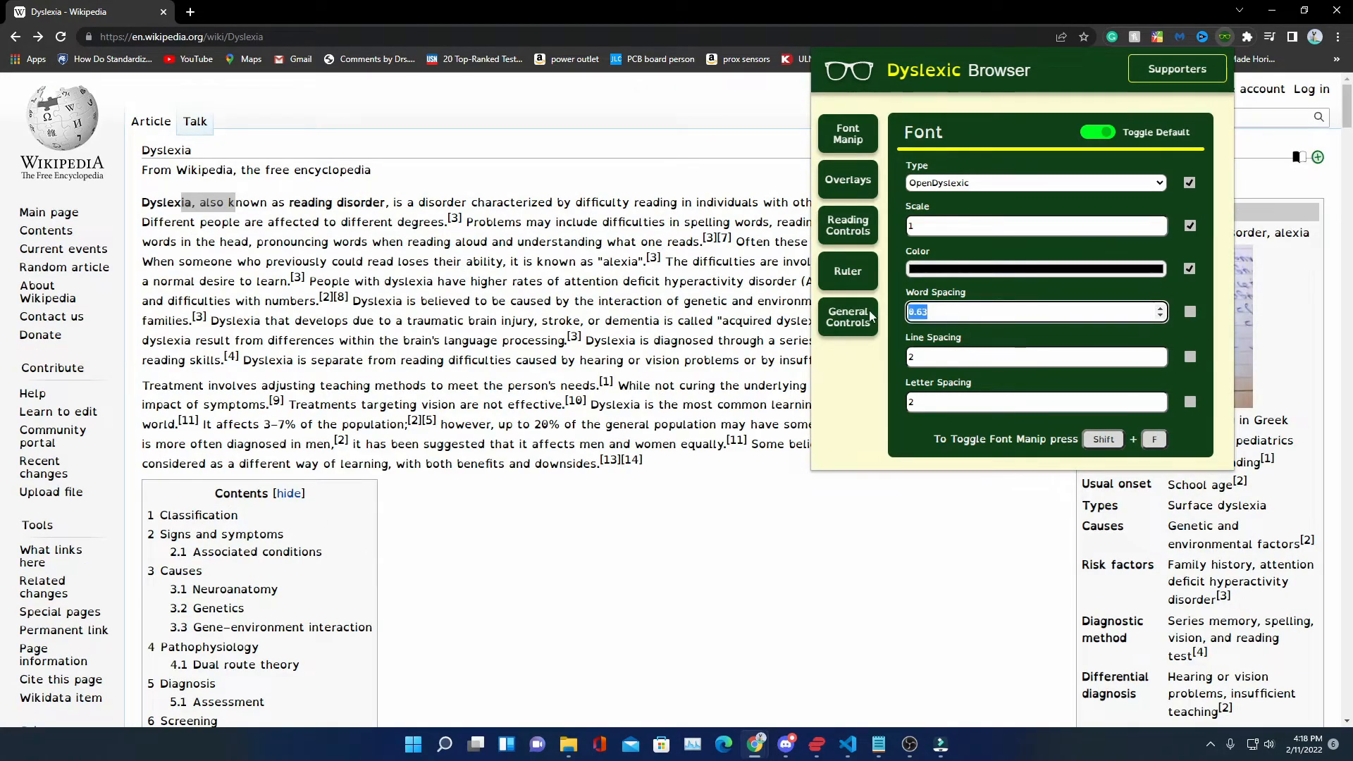
{"action": "double_click", "coordinate": [1133, 315]}
{"action": "type", "text": "2"}
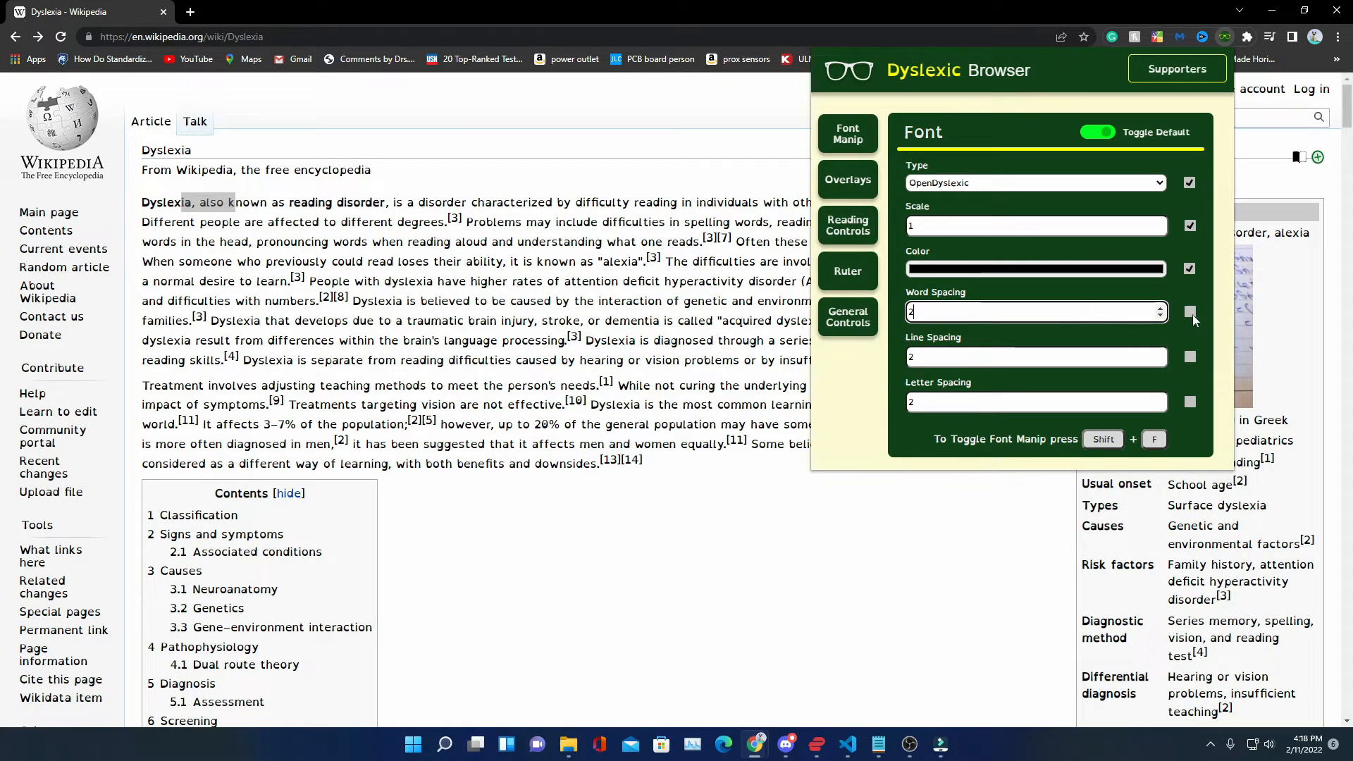
{"action": "left_click", "coordinate": [1190, 312]}
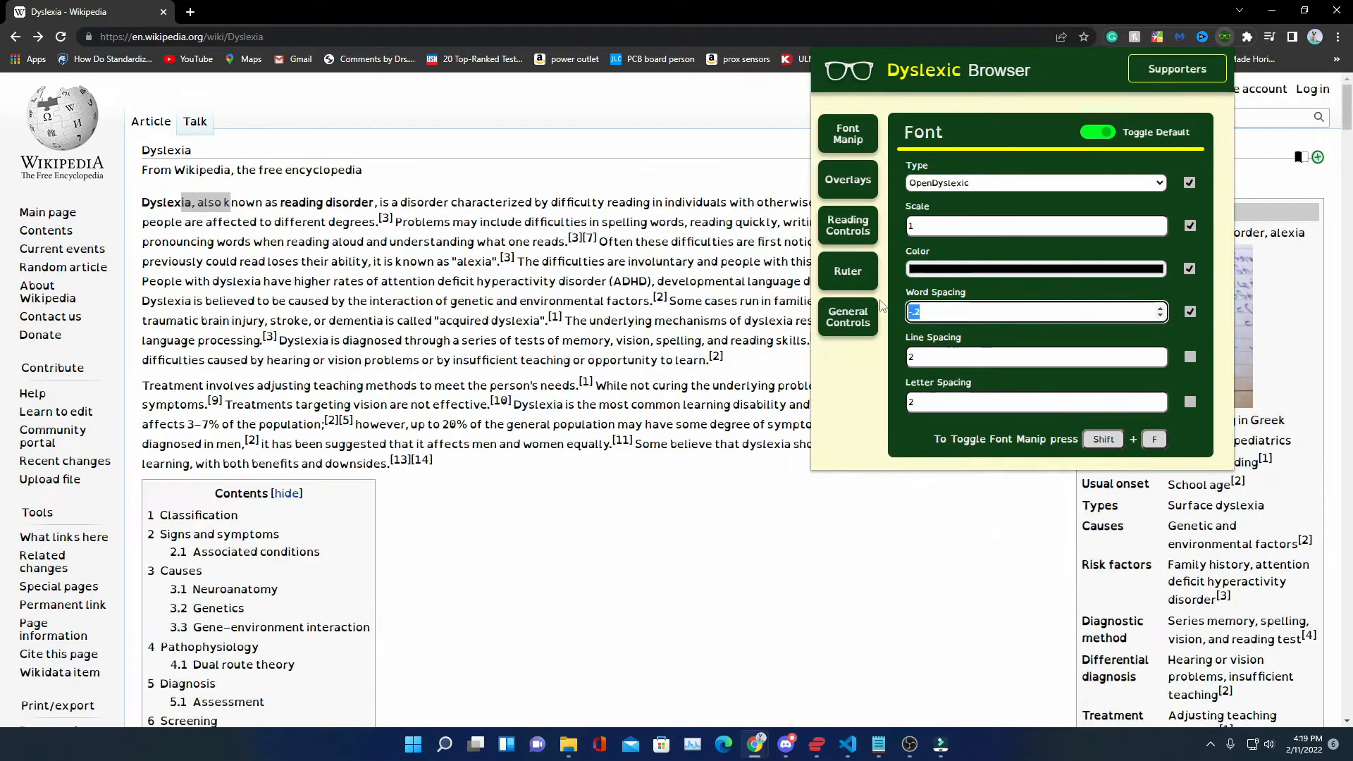
Try negative word spacing values of -.6 and -1 on the article
{"action": "key", "text": "BackSpace"}
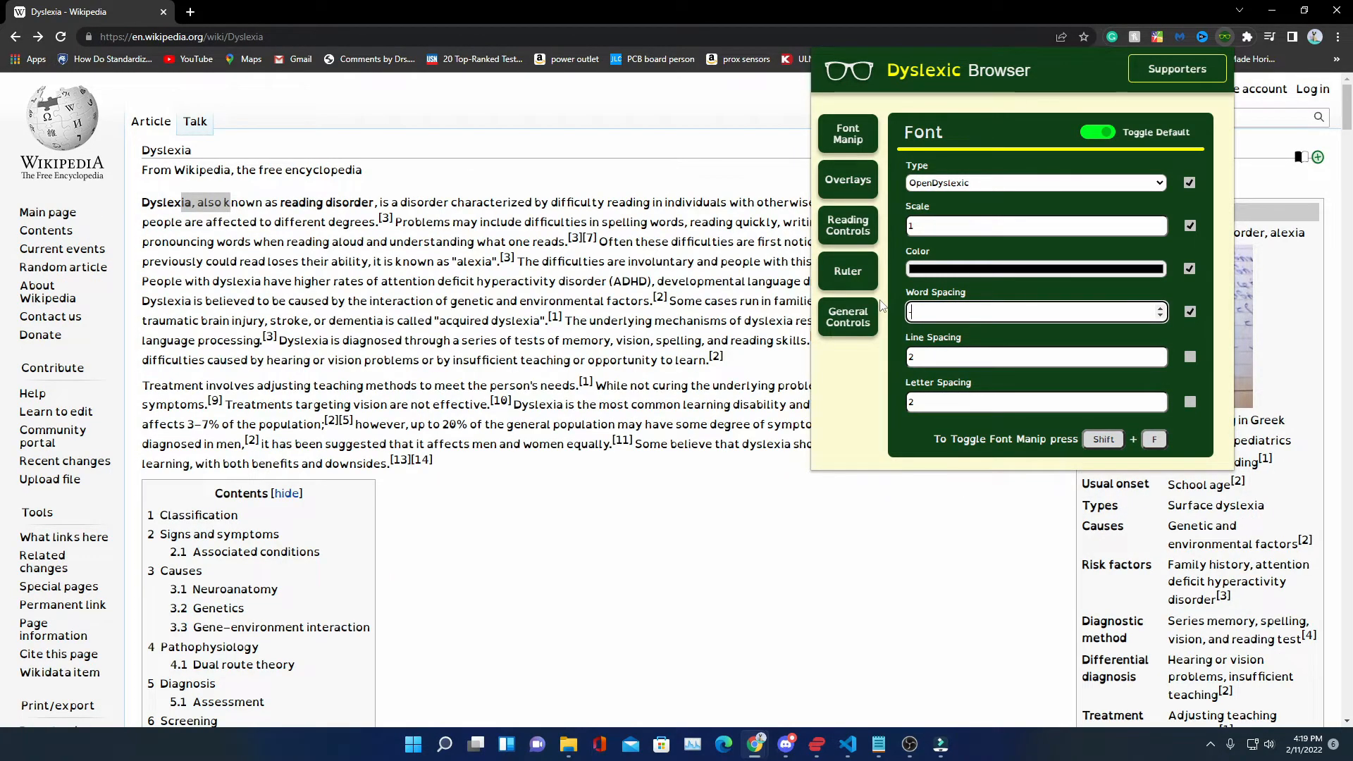
{"action": "type", "text": "-.6"}
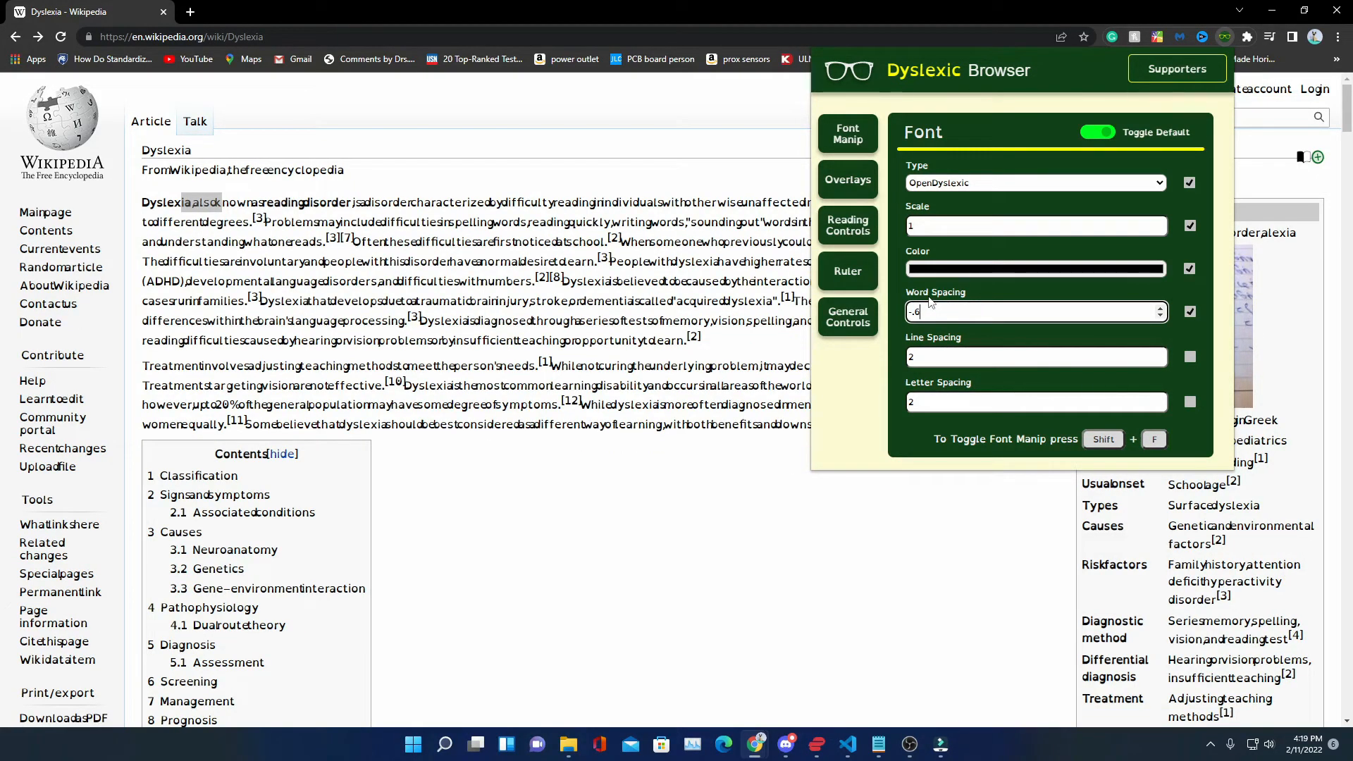
{"action": "key", "text": "BackSpace"}
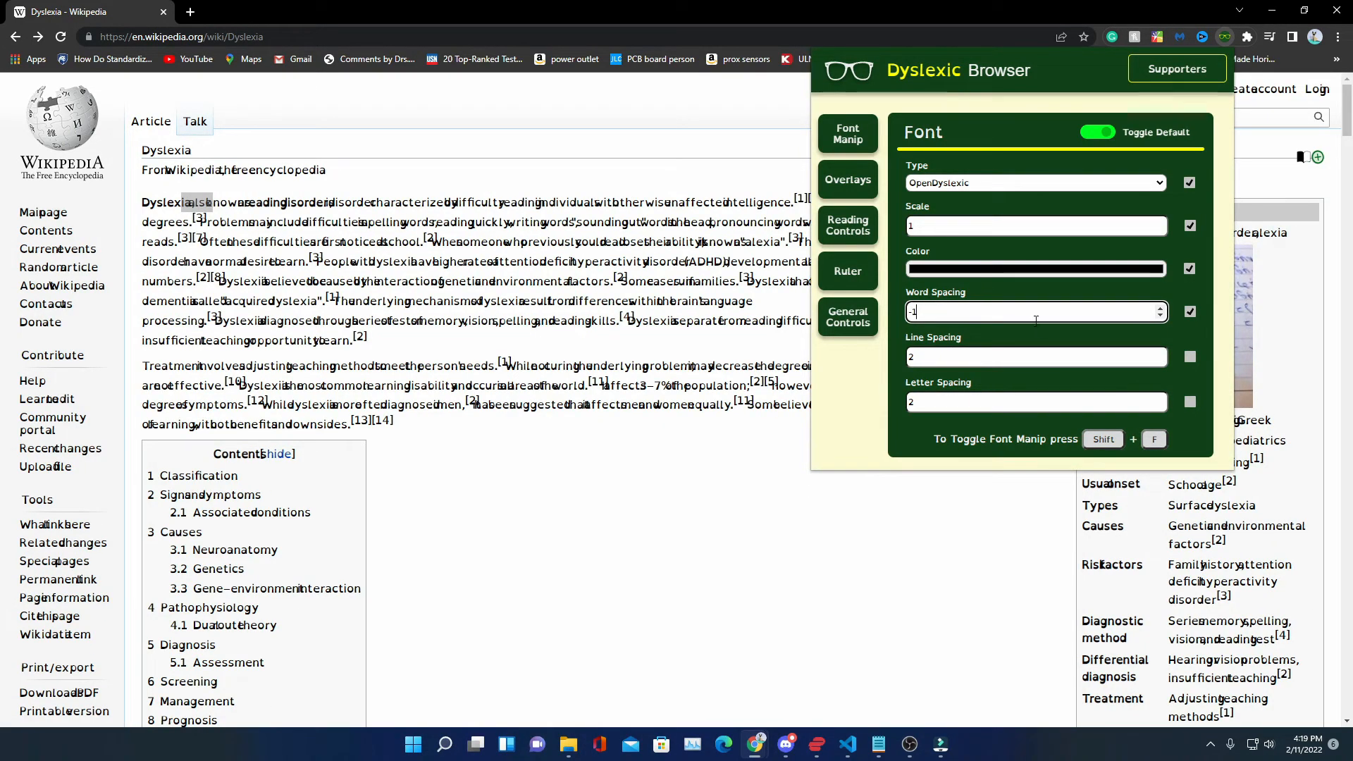
Change the word spacing back to 2 and turn off the word spacing override
{"action": "left_click_drag", "start_coordinate": [1035, 318], "coordinate": [900, 317]}
{"action": "type", "text": "2"}
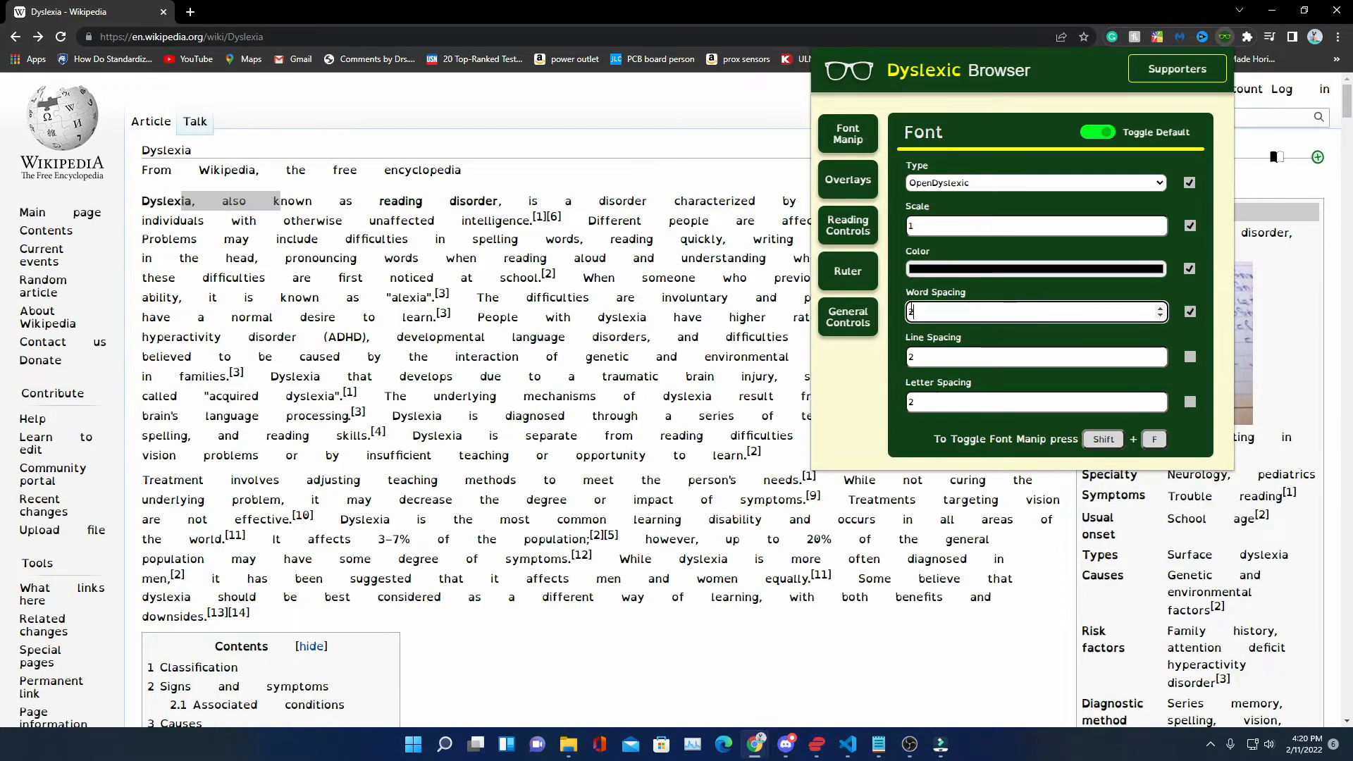
{"action": "left_click", "coordinate": [898, 341]}
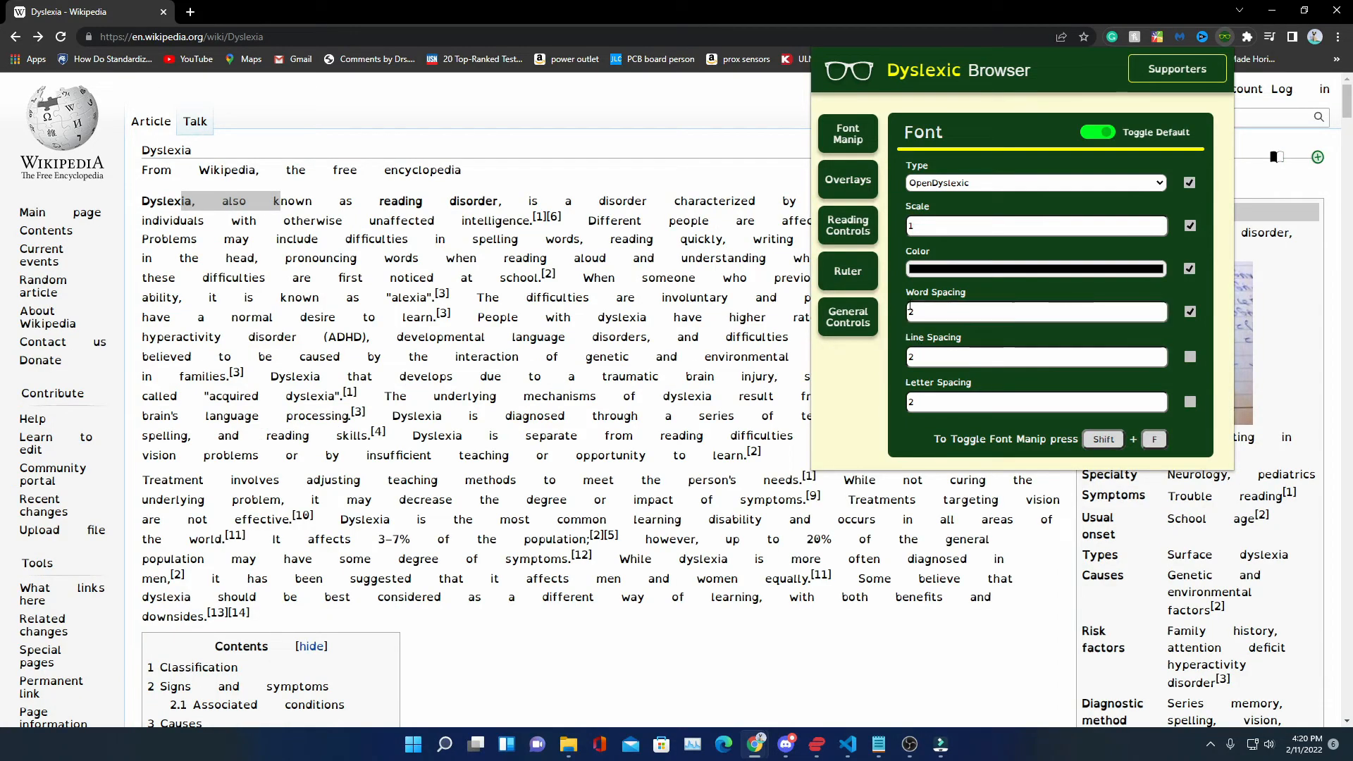
{"action": "left_click", "coordinate": [1099, 312]}
{"action": "left_click", "coordinate": [1192, 312]}
{"action": "left_click", "coordinate": [1190, 312]}
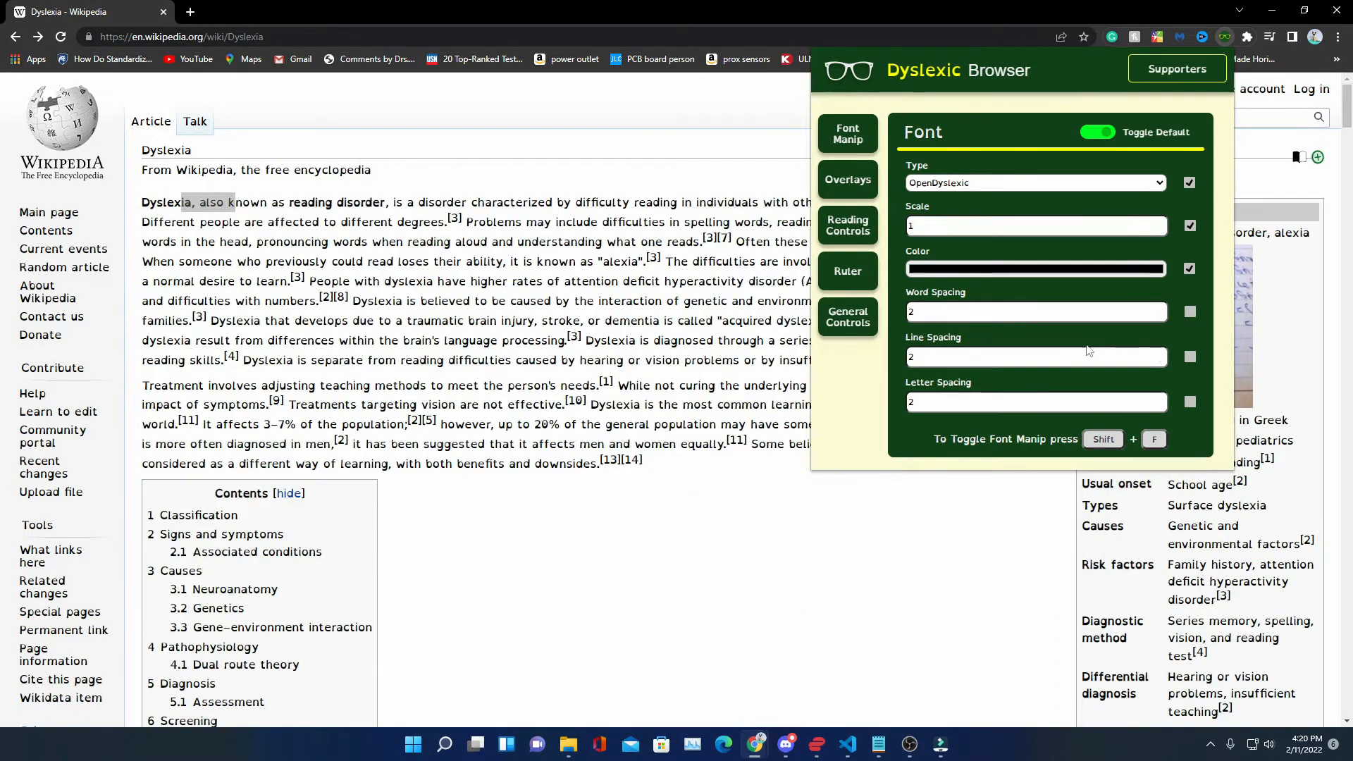
Try the line spacing override with values of 2 and 5, leaving 5 entered and the override off
{"action": "left_click", "coordinate": [969, 357]}
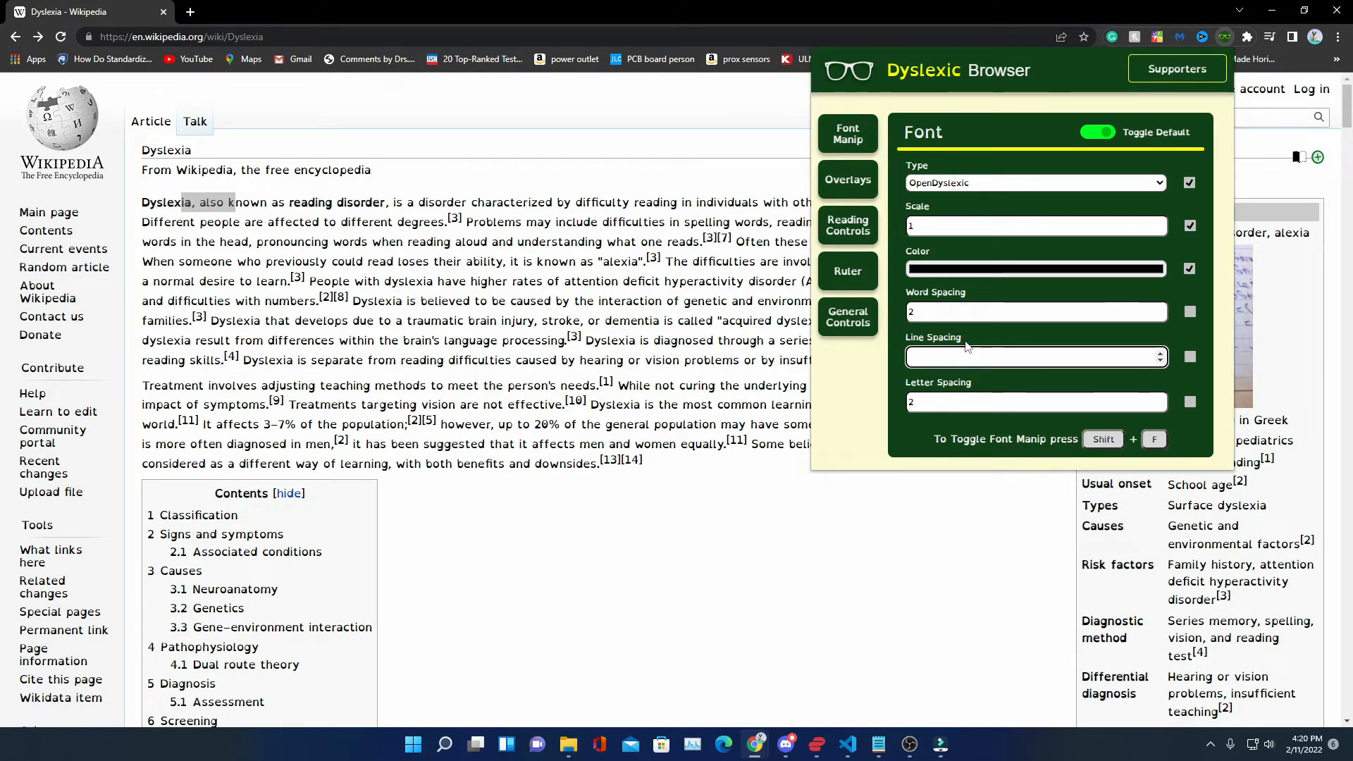
{"action": "left_click", "coordinate": [1191, 357]}
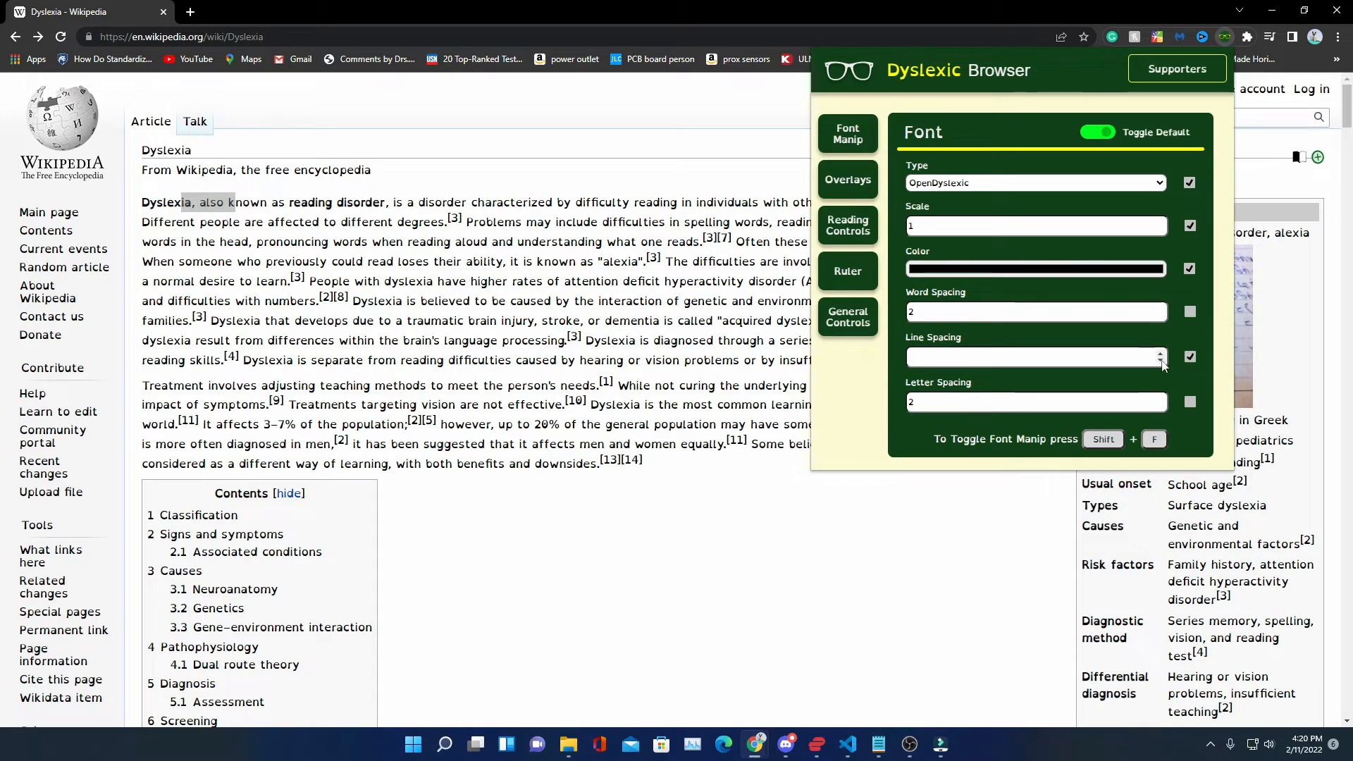
{"action": "left_click", "coordinate": [1068, 359]}
{"action": "type", "text": "2"}
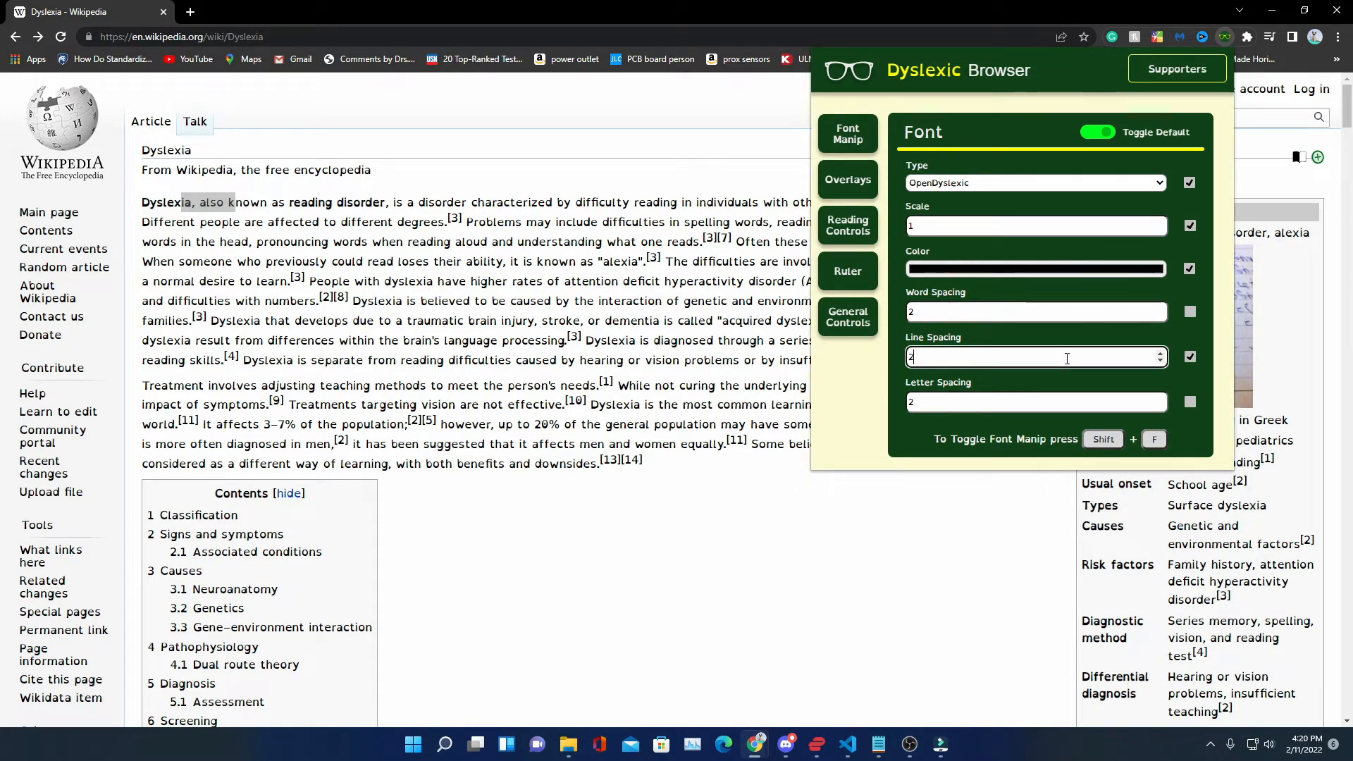
{"action": "left_click", "coordinate": [856, 365]}
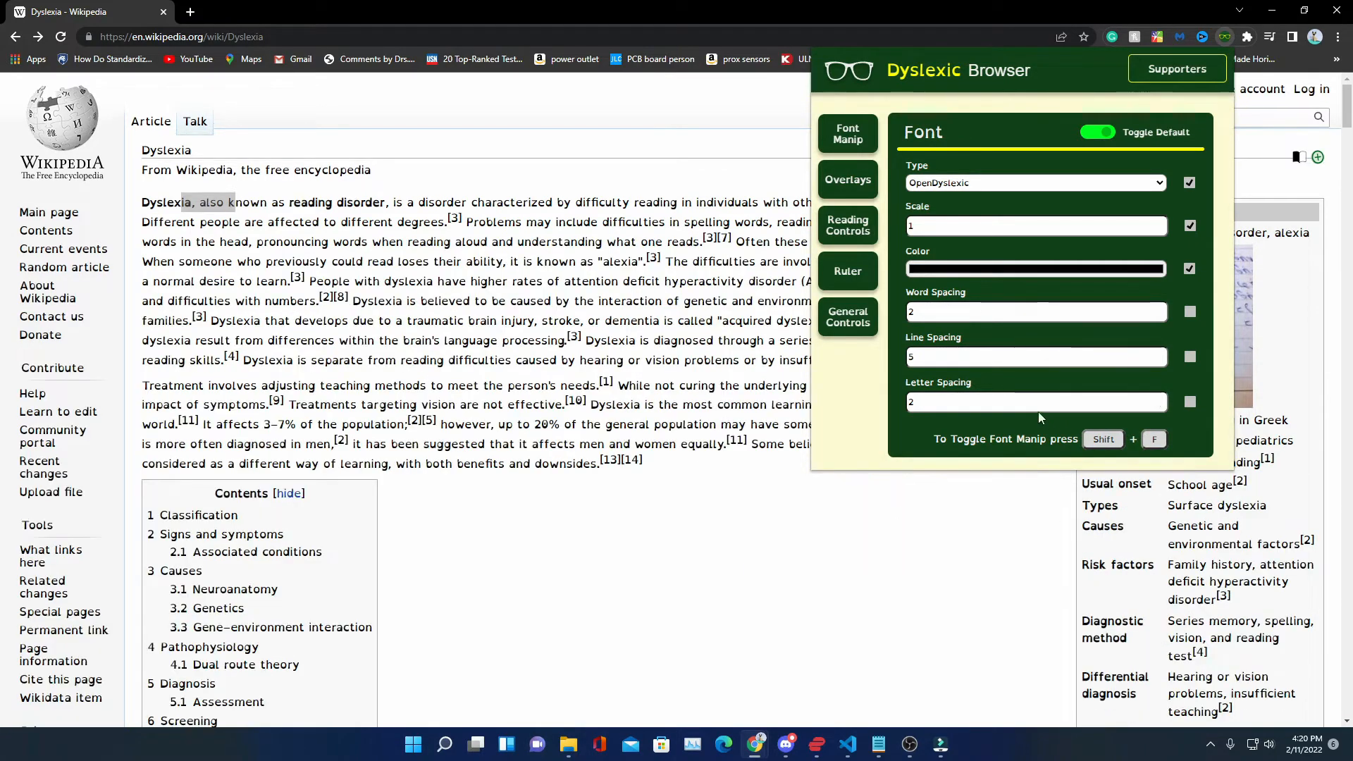
Set the letter spacing to 2 and enable it for the article text
{"action": "left_click", "coordinate": [1035, 405]}
{"action": "key", "text": "BackSpace"}
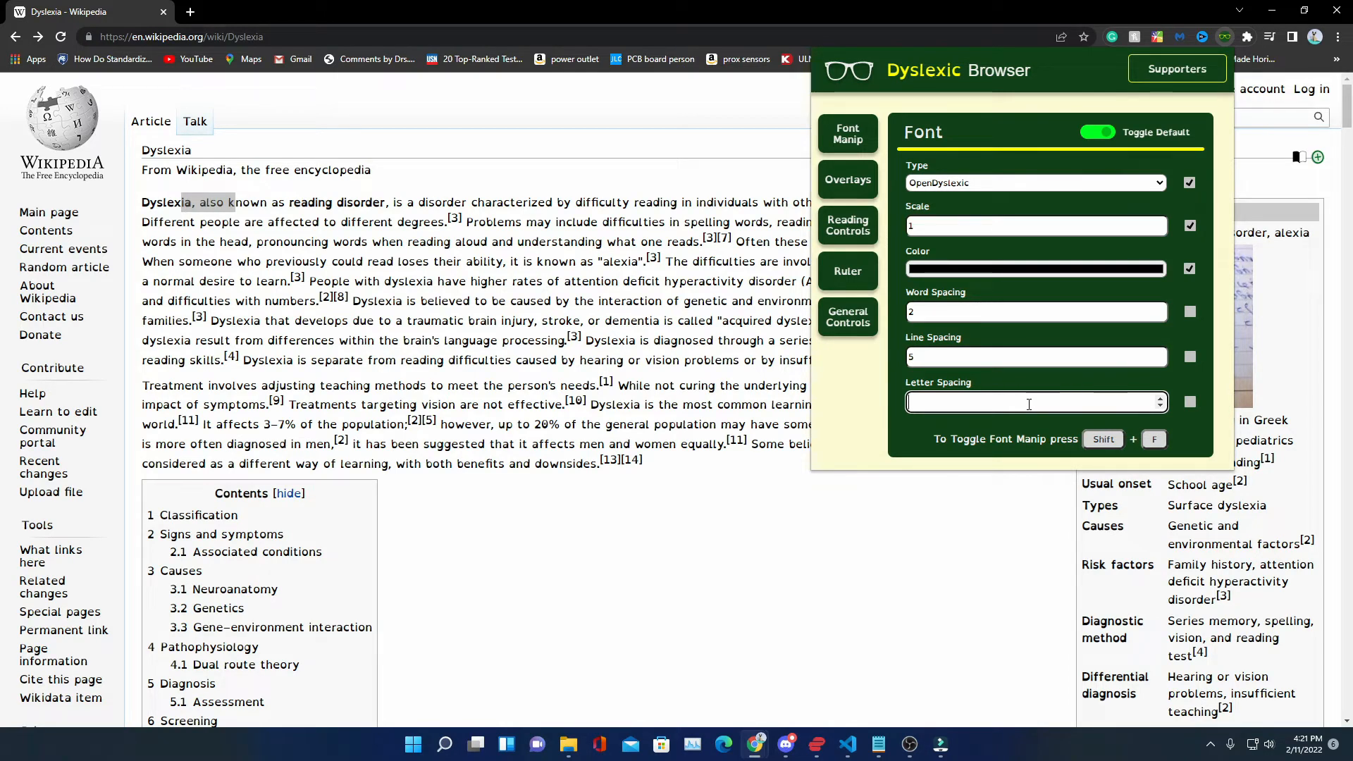
{"action": "type", "text": "2"}
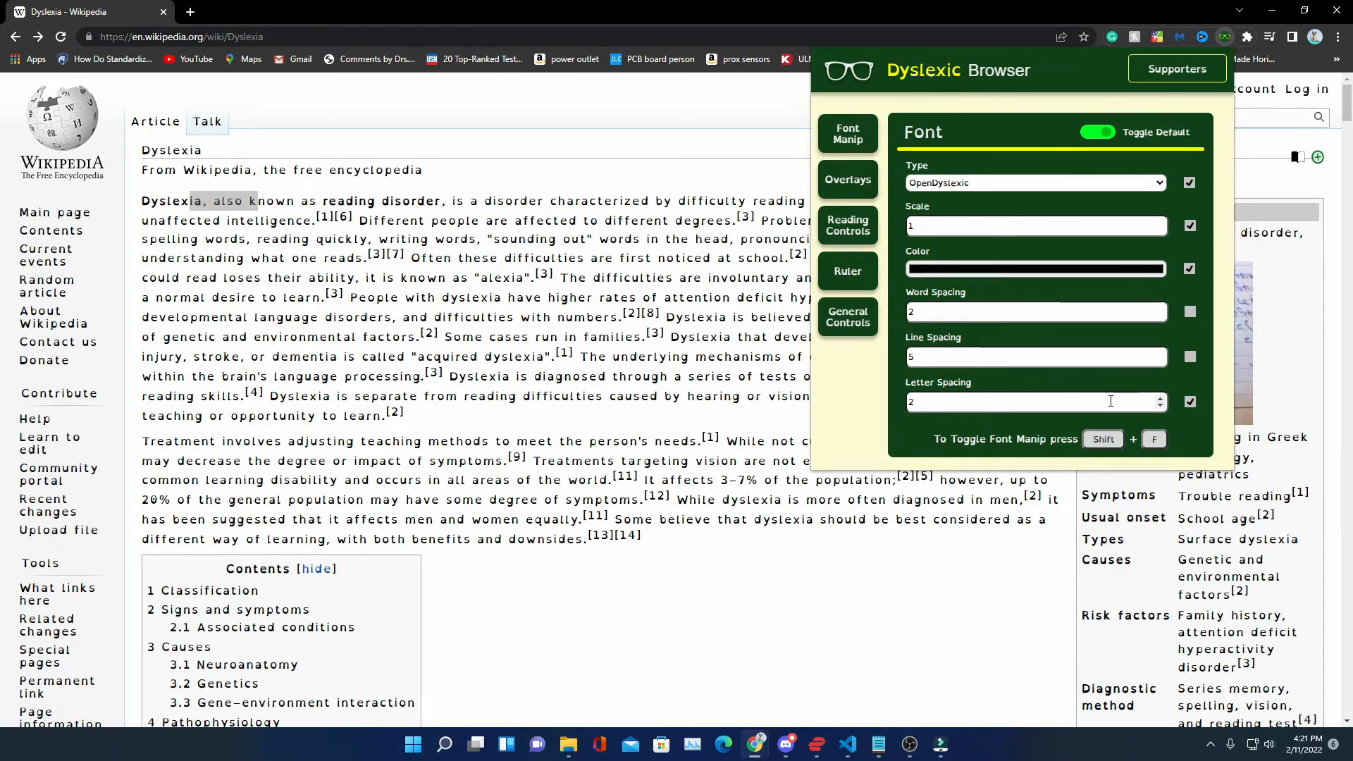
Try a negative letter spacing of -4 on the article and restore the value to 2
{"action": "left_click", "coordinate": [1110, 401]}
{"action": "key", "text": "BackSpace"}
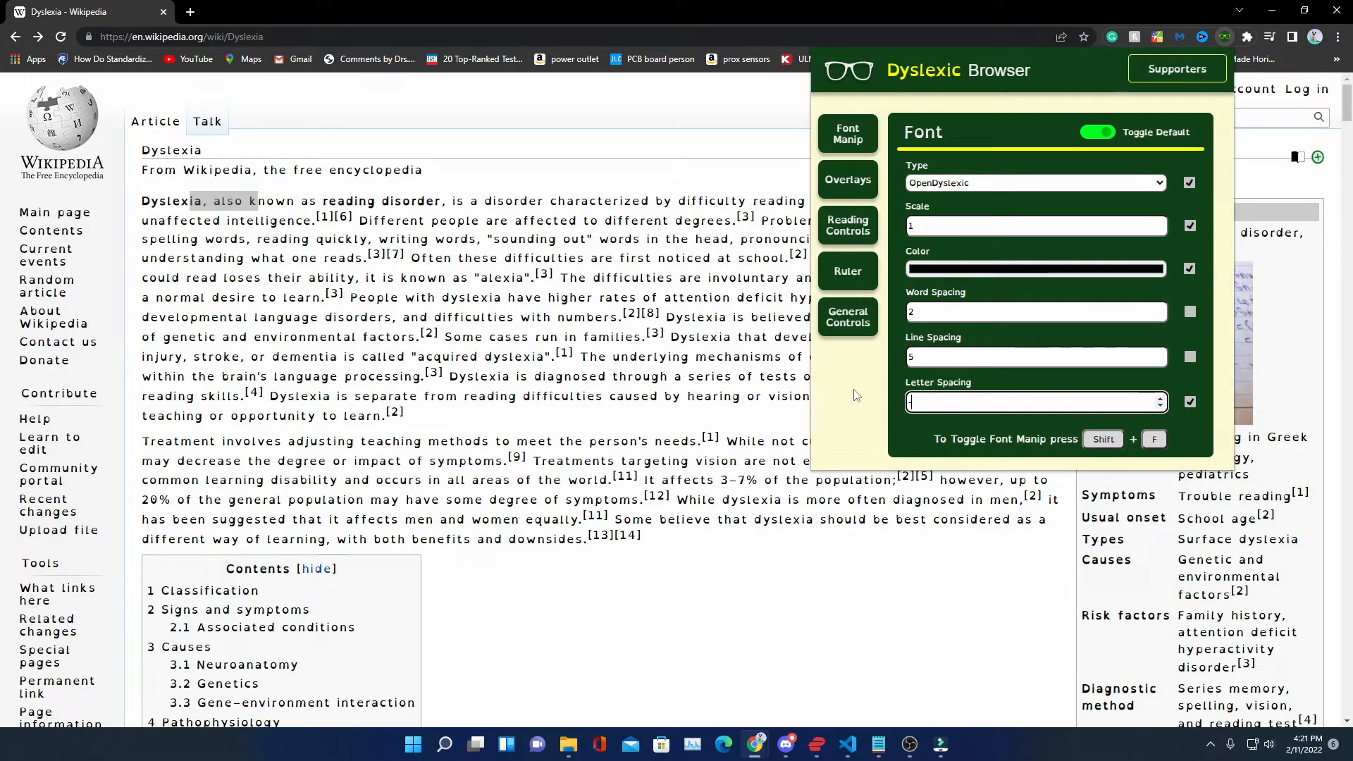
{"action": "type", "text": "-4"}
{"action": "key", "text": "BackSpace"}
{"action": "type", "text": "2"}
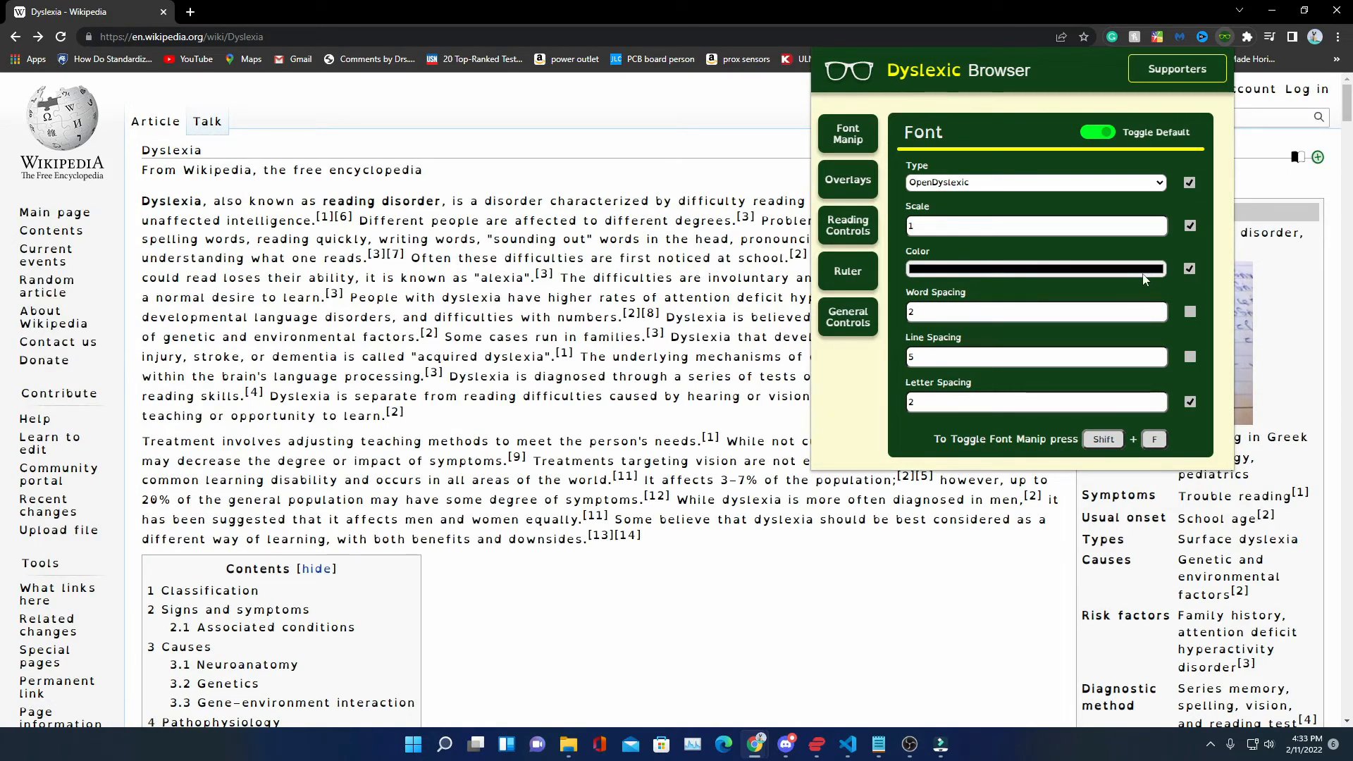
Turn off the font scale override and return to the article to check its text
{"action": "left_click", "coordinate": [1191, 225]}
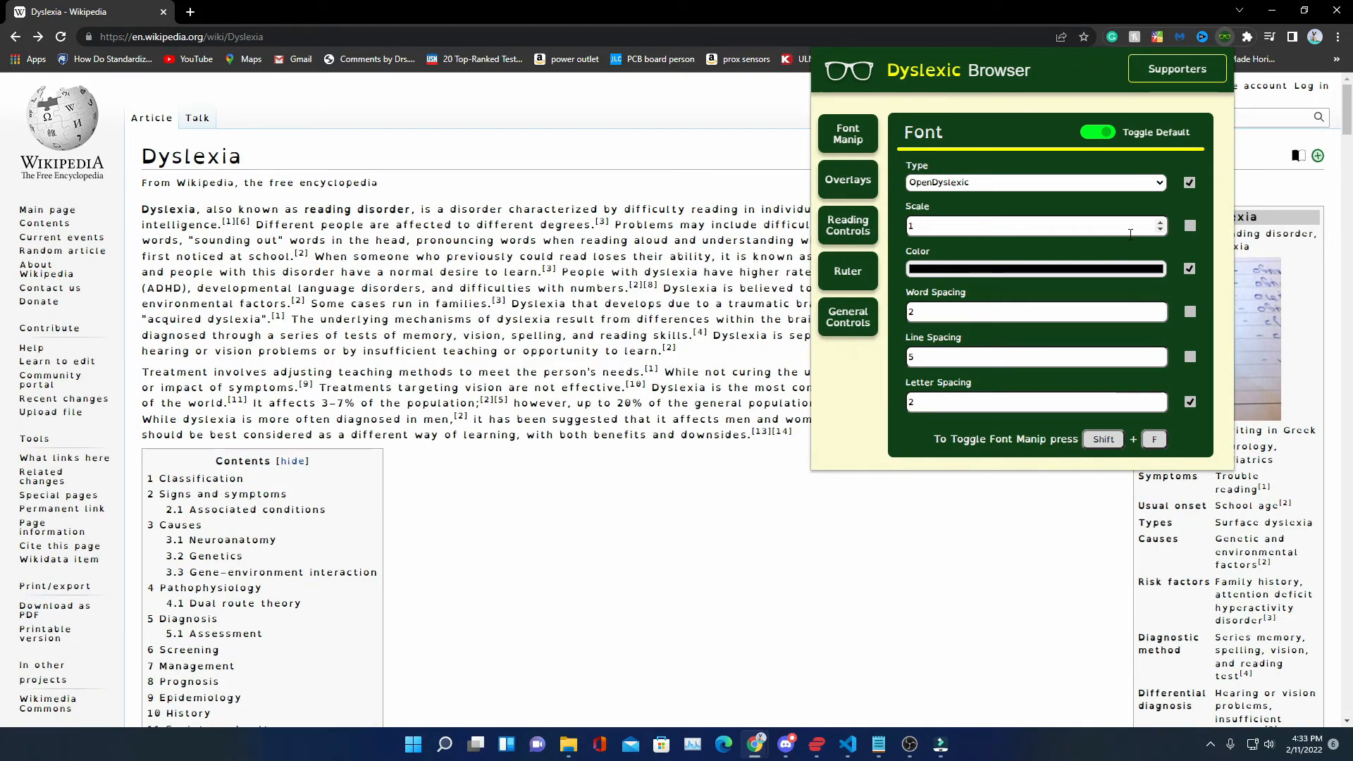
{"action": "left_click", "coordinate": [631, 294]}
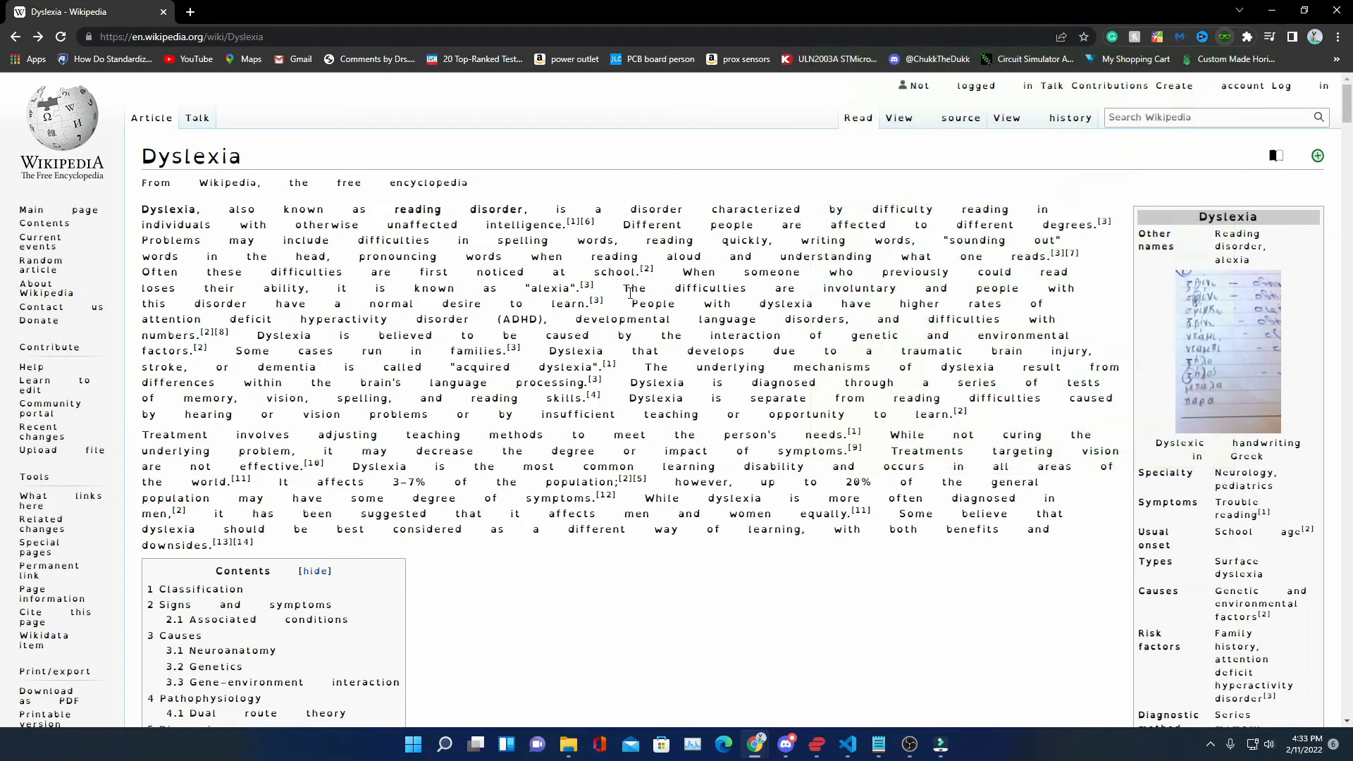
Reopen the extension's font settings and change the font color to red
{"action": "left_click", "coordinate": [1224, 36]}
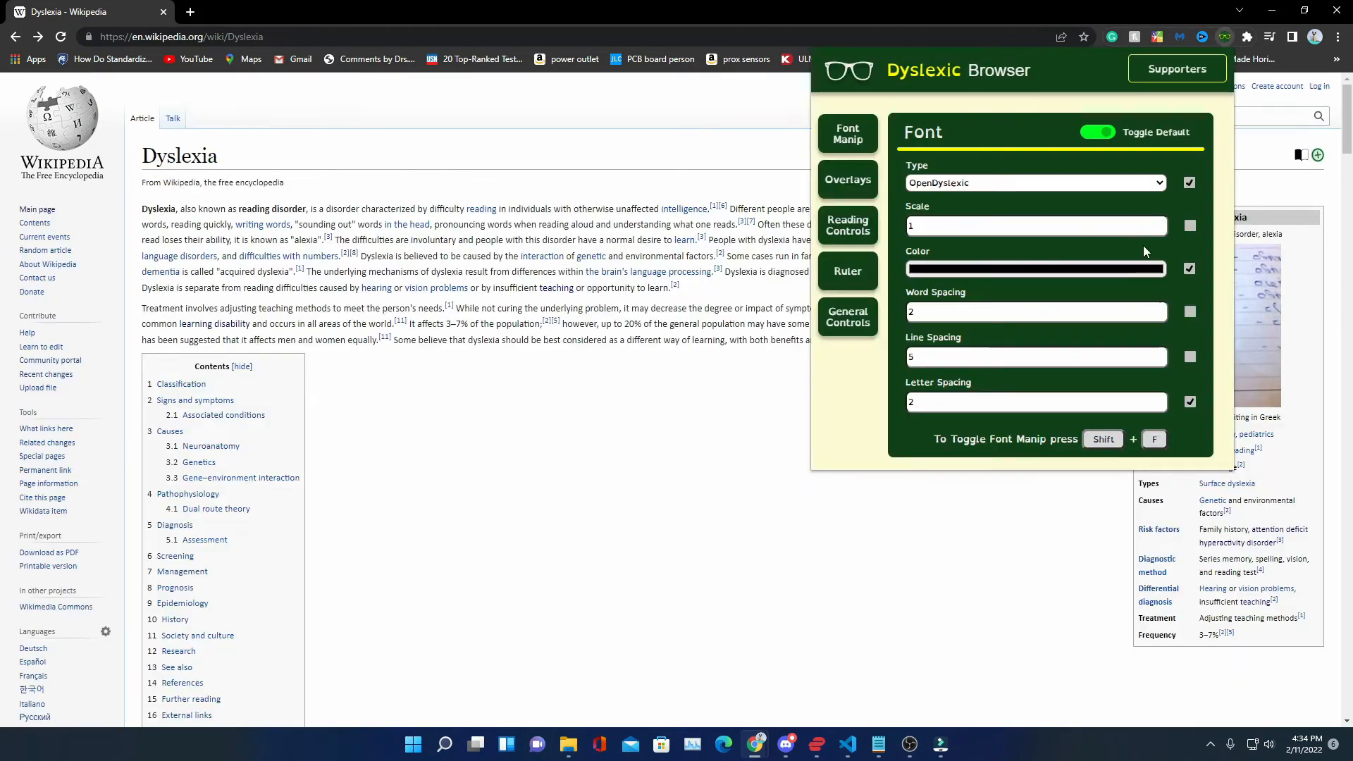
{"action": "left_click", "coordinate": [1127, 269]}
{"action": "left_click_drag", "start_coordinate": [950, 341], "coordinate": [1059, 280]}
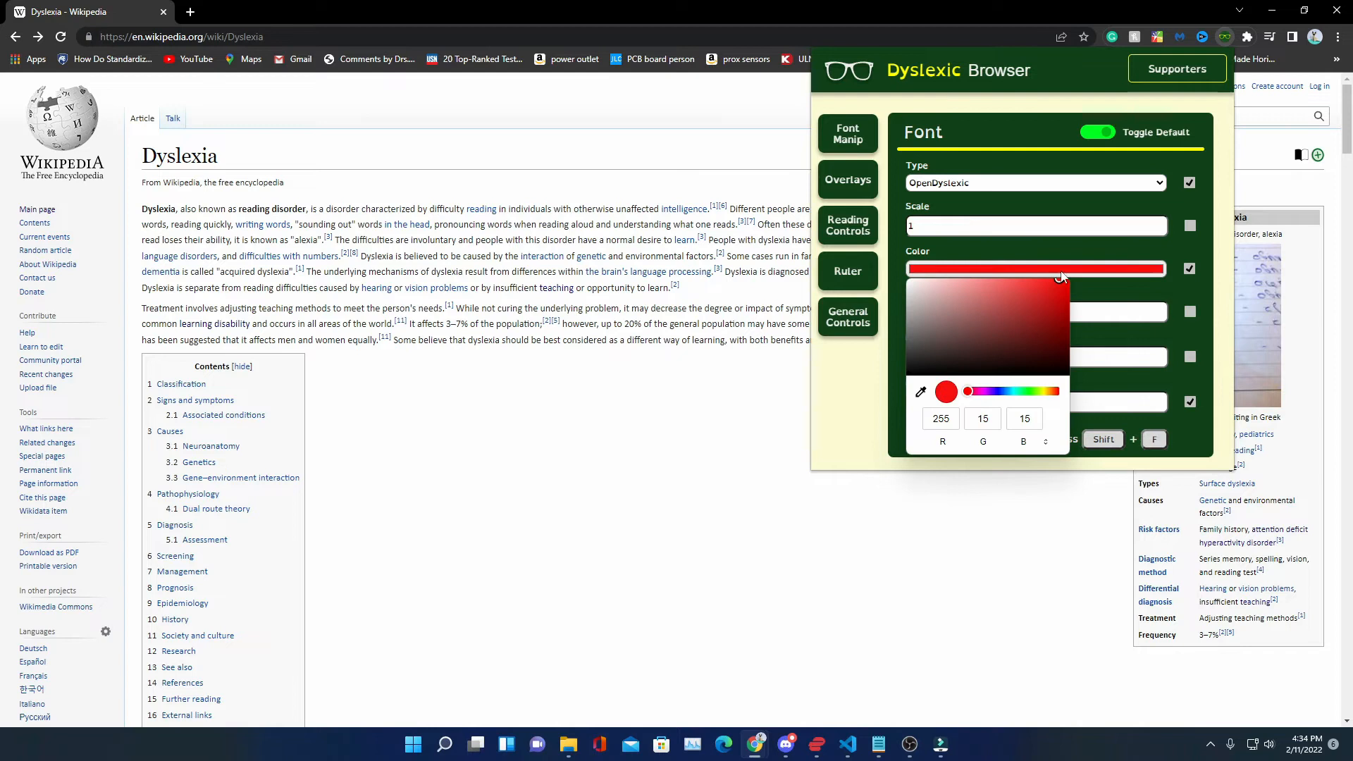
{"action": "left_click", "coordinate": [1117, 308]}
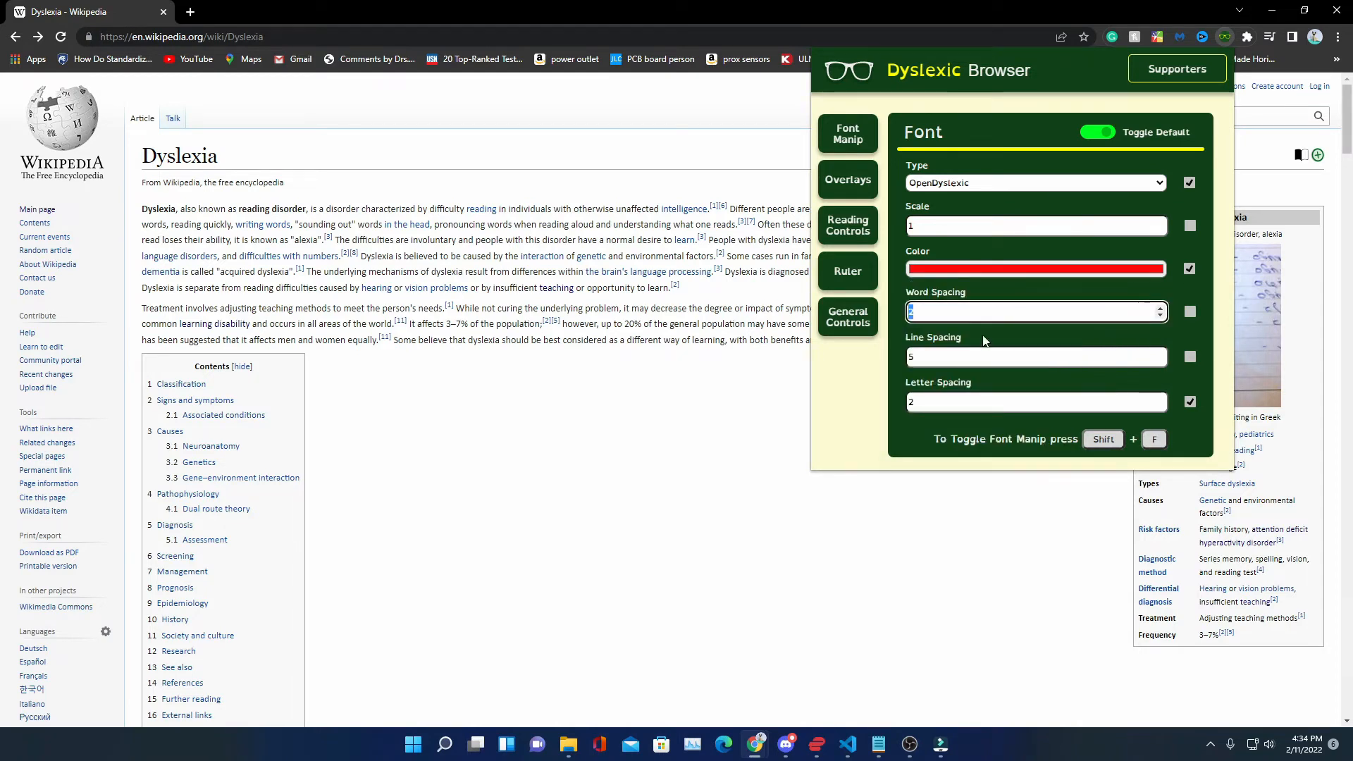
Enable the word spacing of 2 and turn off letter spacing, returning to the article to view the text
{"action": "left_click", "coordinate": [1190, 312]}
{"action": "left_click", "coordinate": [1190, 402]}
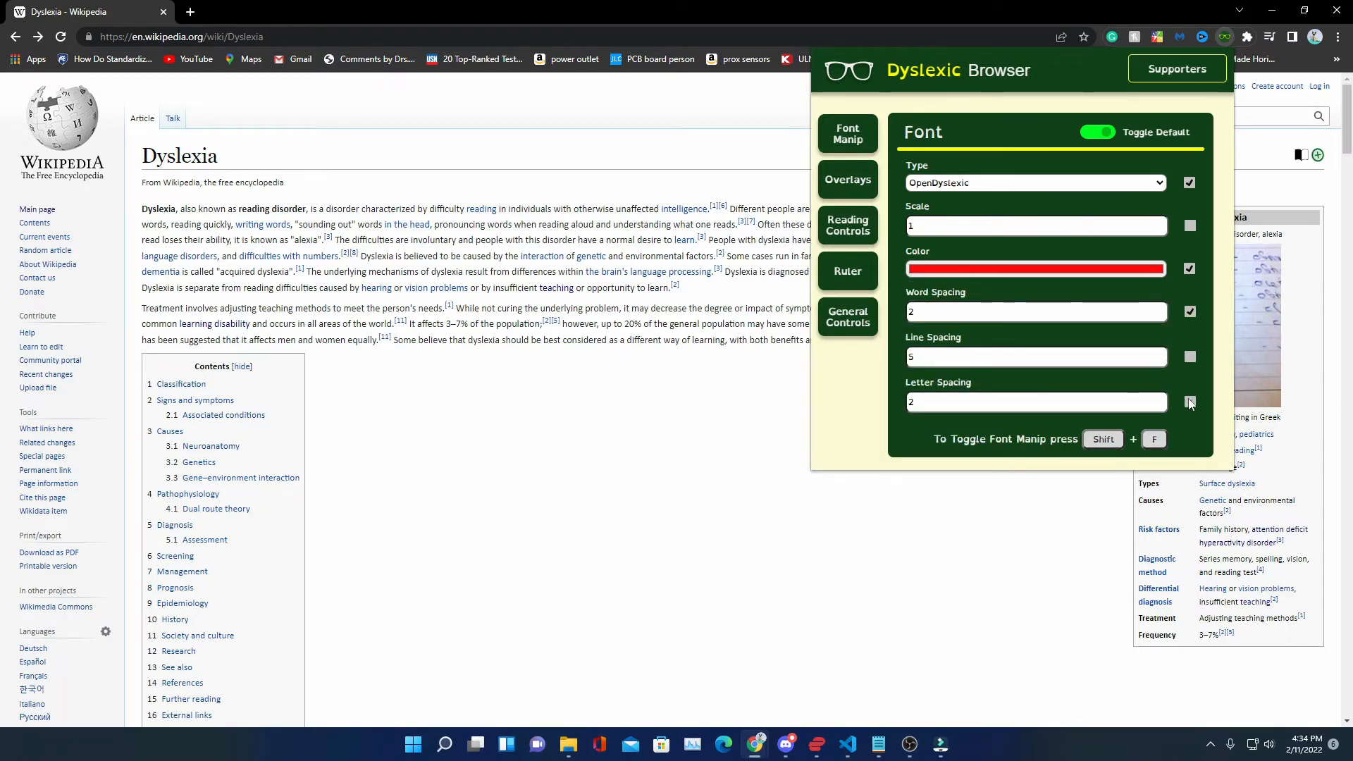
{"action": "left_click", "coordinate": [757, 364]}
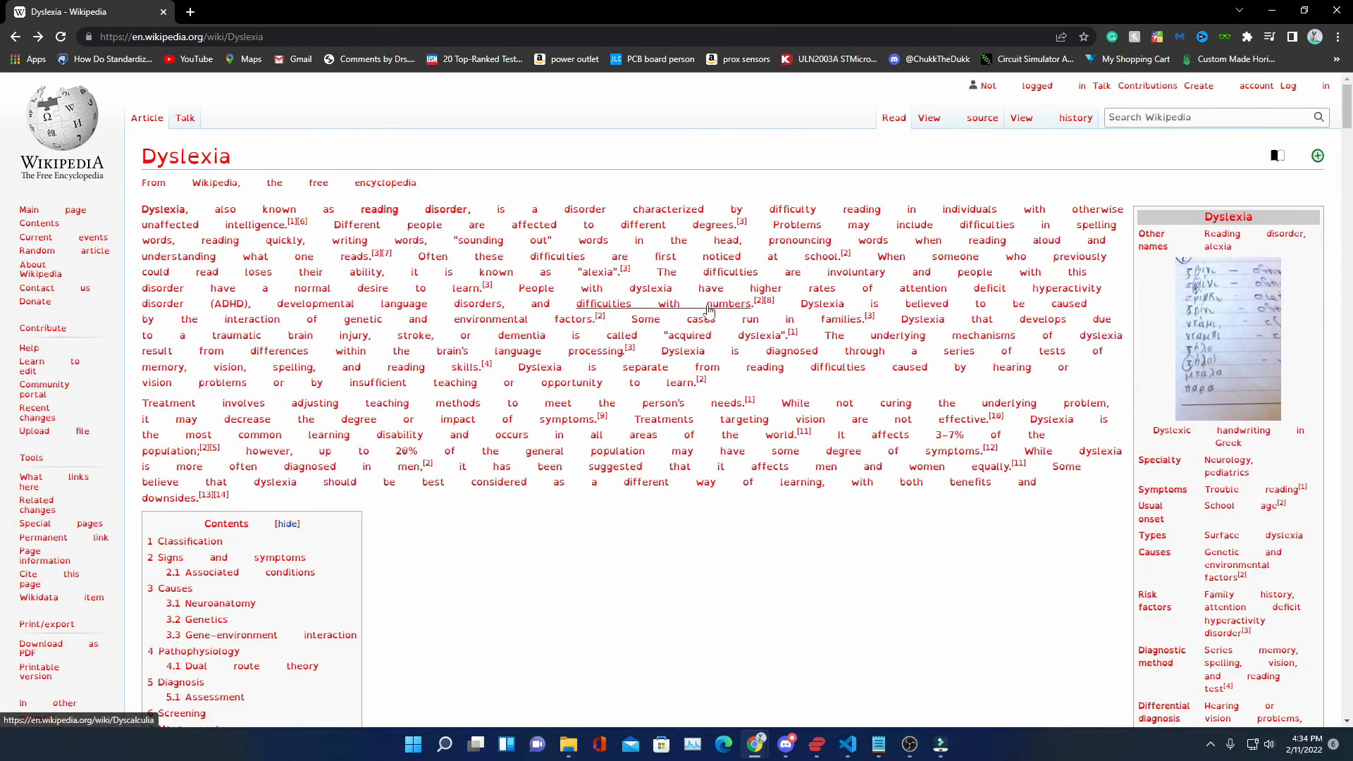